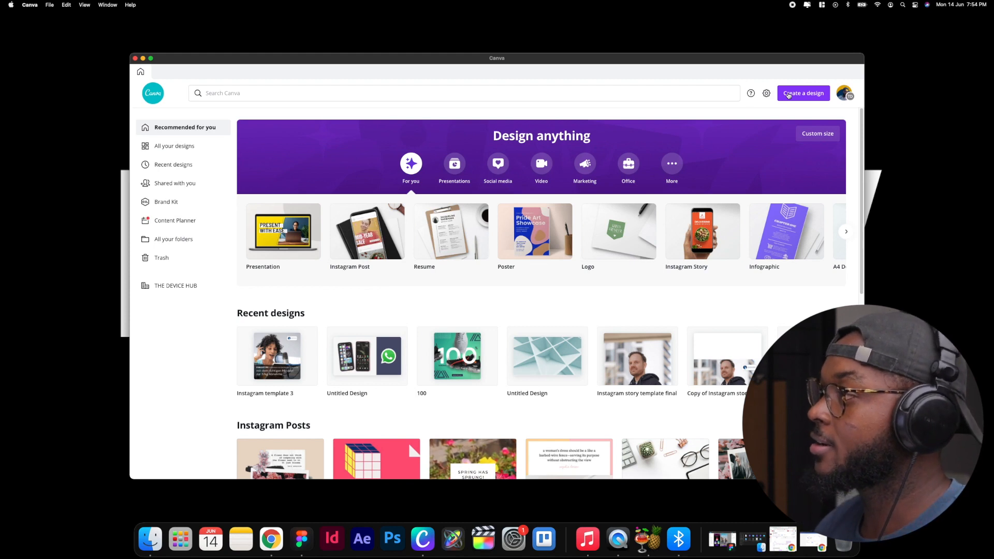
Step: Create a new blank Instagram Post design
left_click(789, 95)
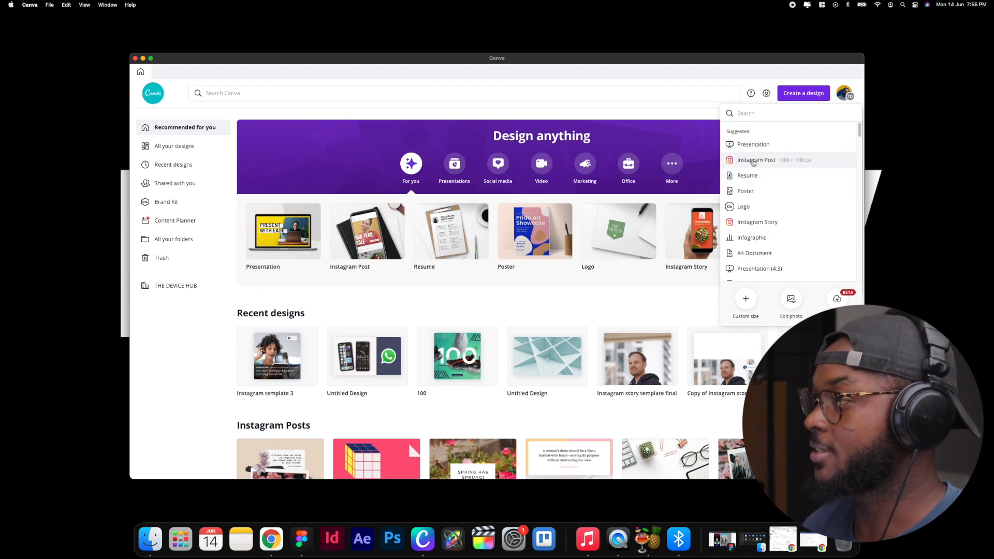
left_click(753, 162)
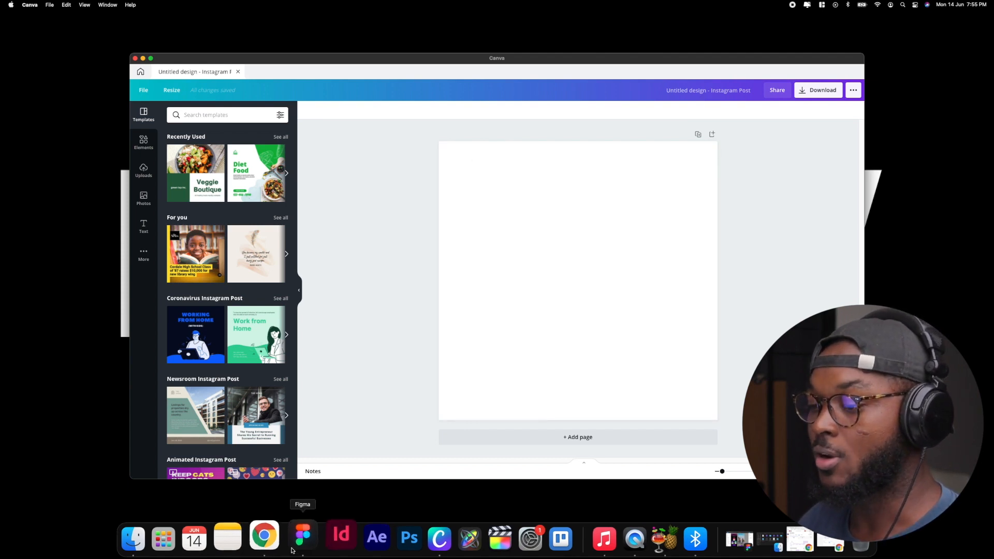
Step: Switch to Chrome and run a Google image search for "nike airmax" in a new tab
left_click(271, 539)
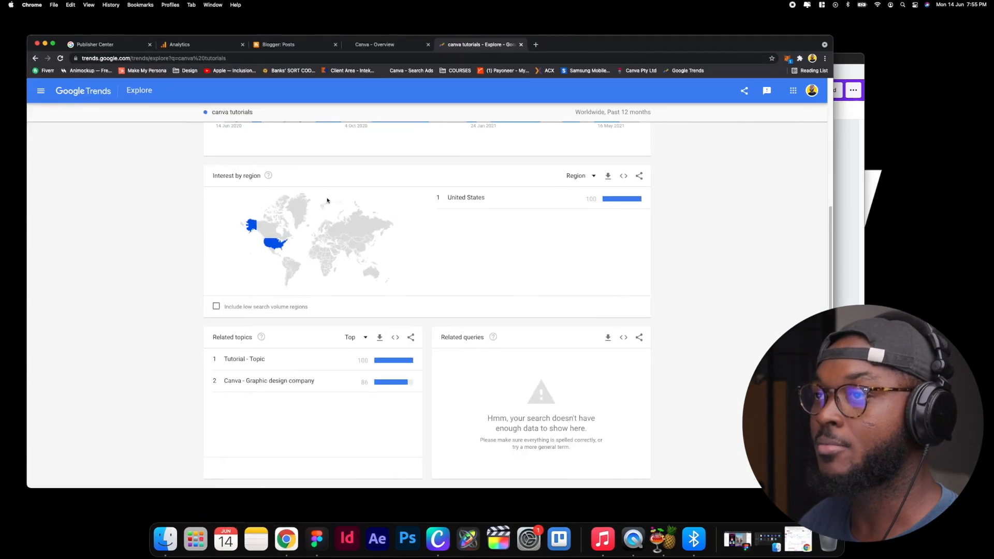
left_click(536, 45)
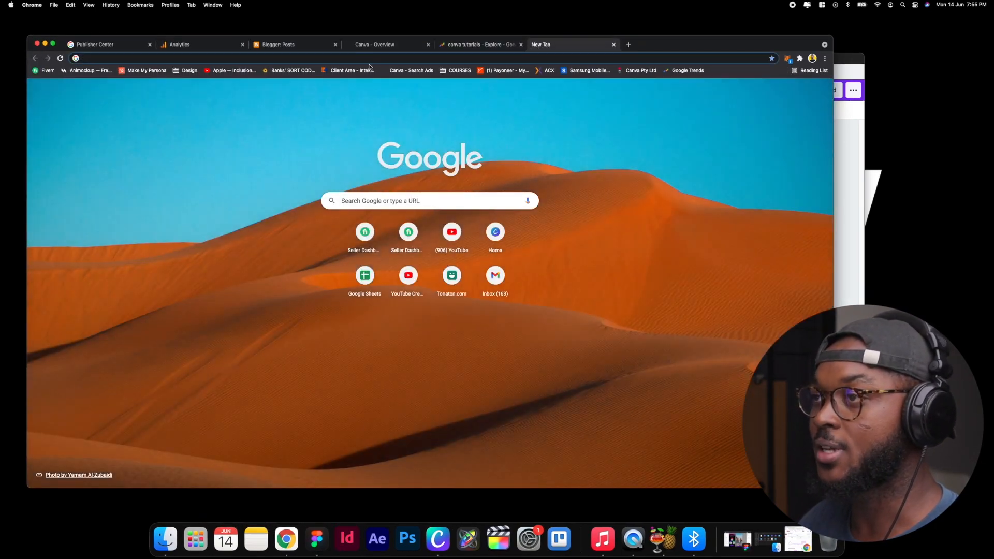
left_click(372, 58)
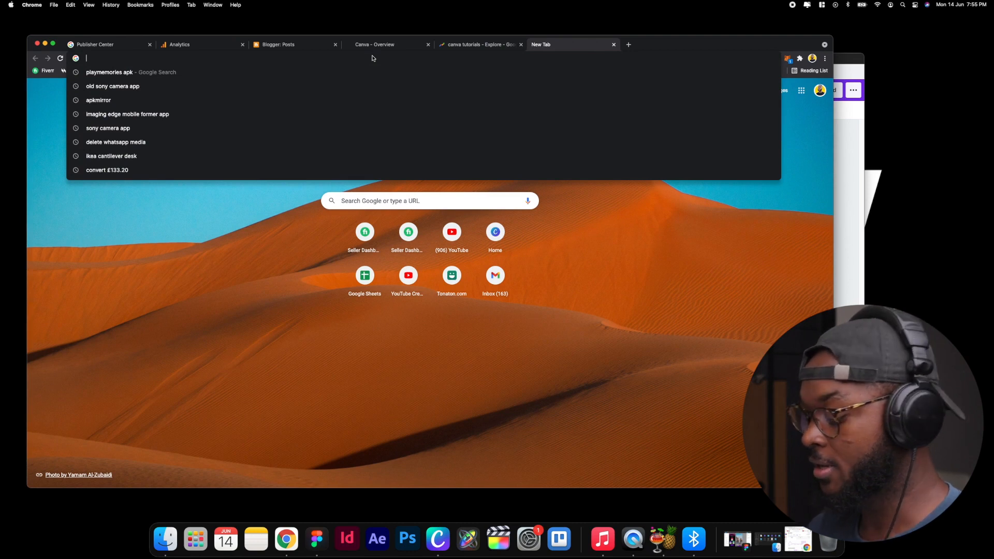
type("ni")
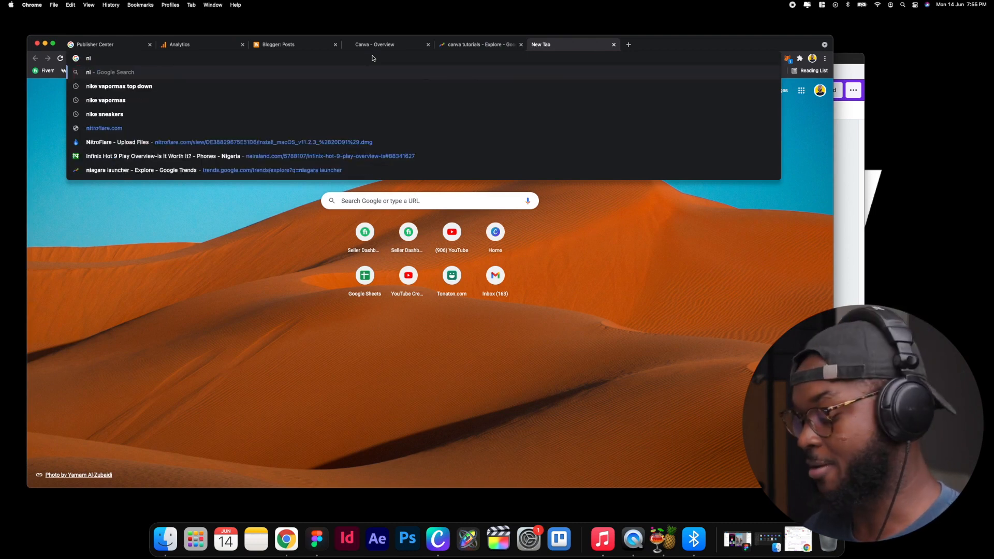
type("ke ai")
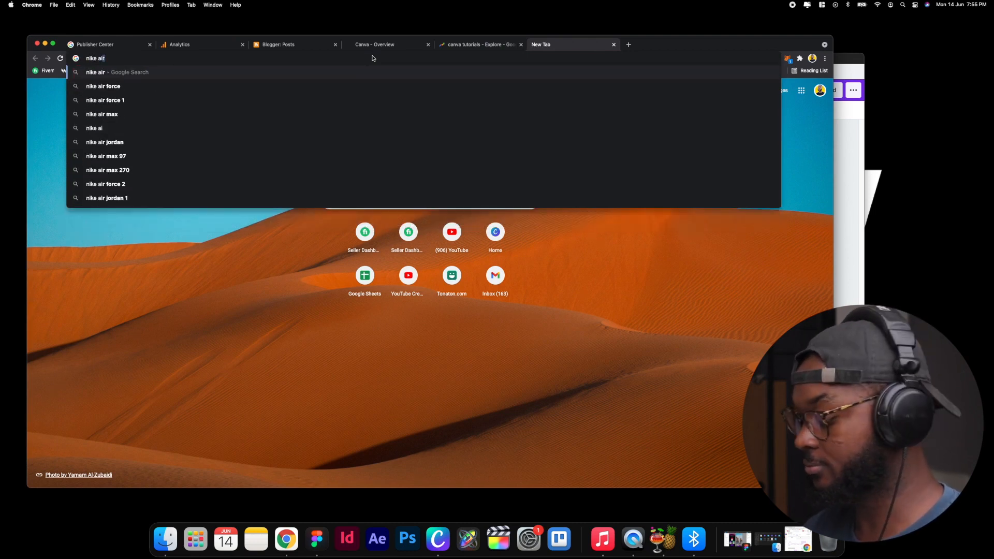
type("rmax")
key("Return")
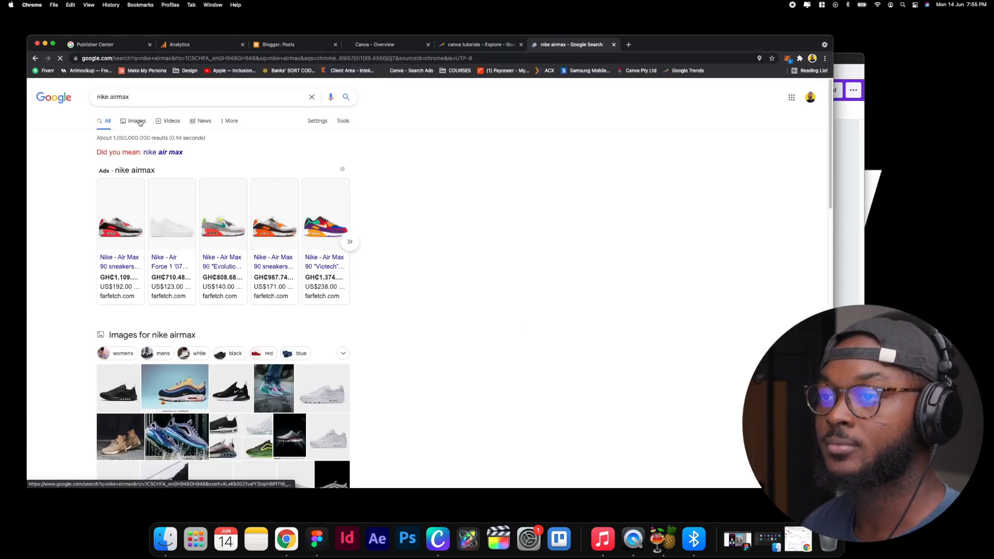
left_click(138, 121)
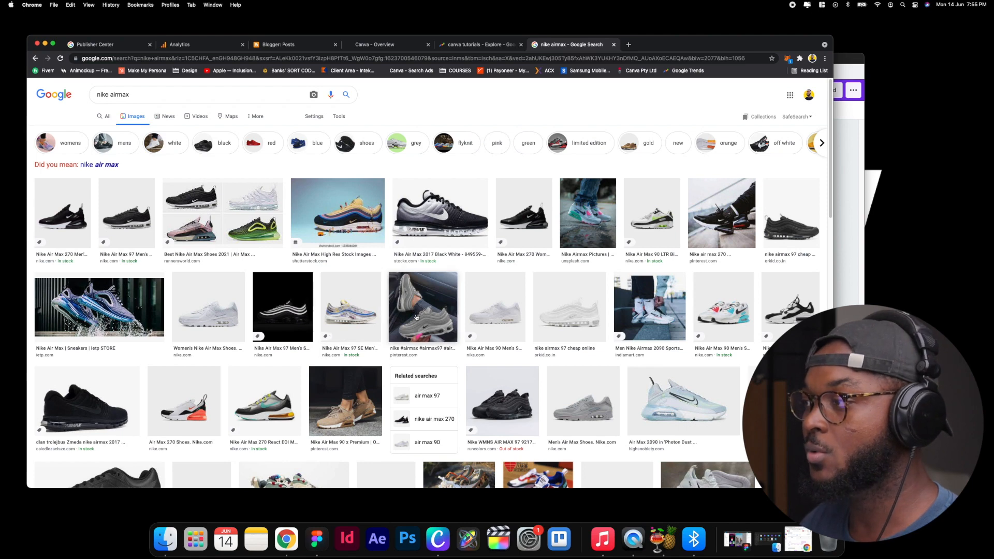
Step: Copy the Nike Air Max 90 LTR Big Kids' Shoe image from the results and paste it into the Canva design
scroll(423, 312, "down", 1)
scroll(423, 311, "down", 2)
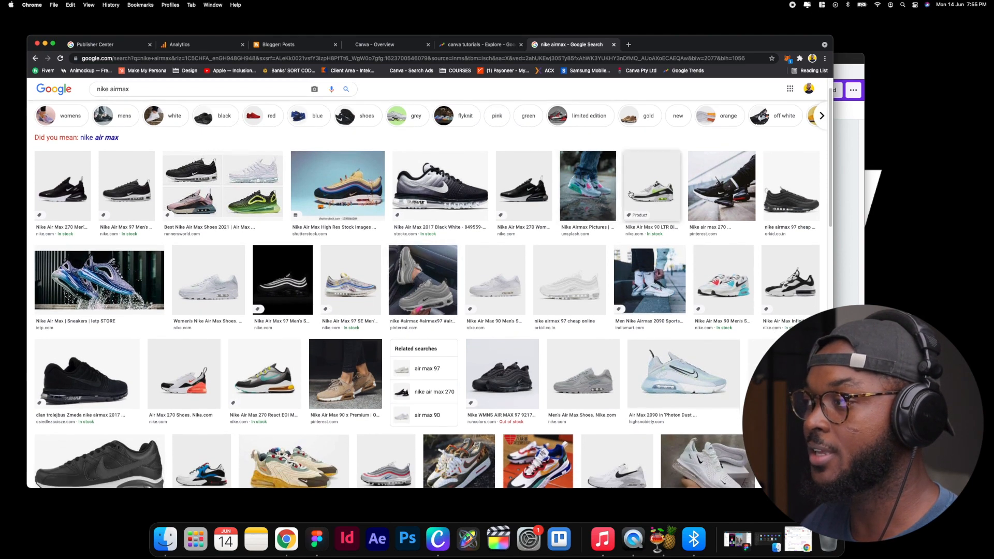
left_click(631, 194)
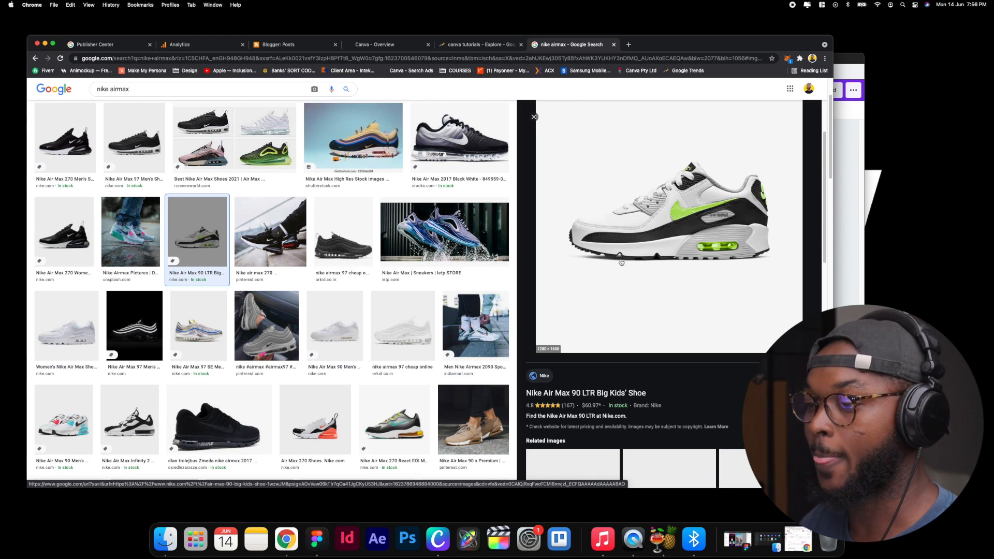
right_click(651, 191)
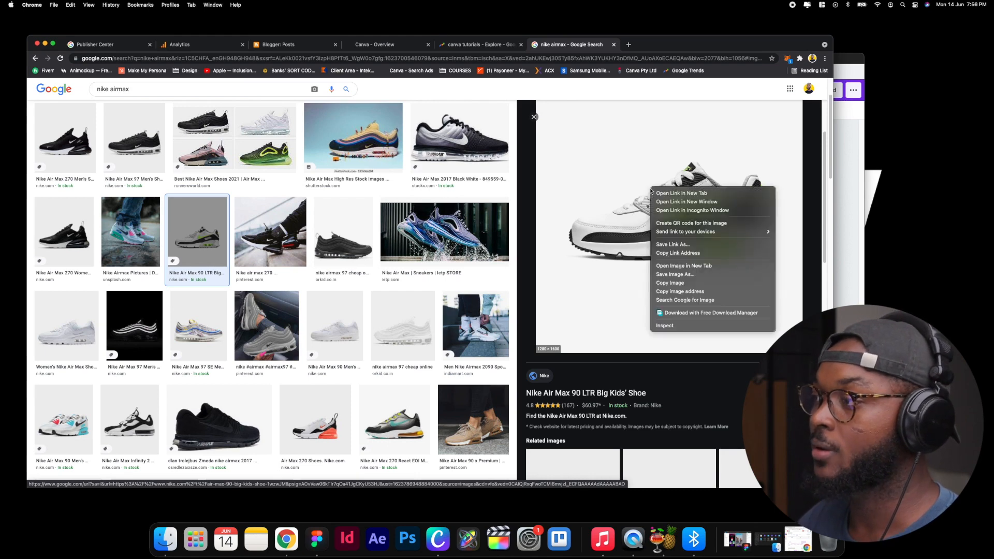
left_click(655, 284)
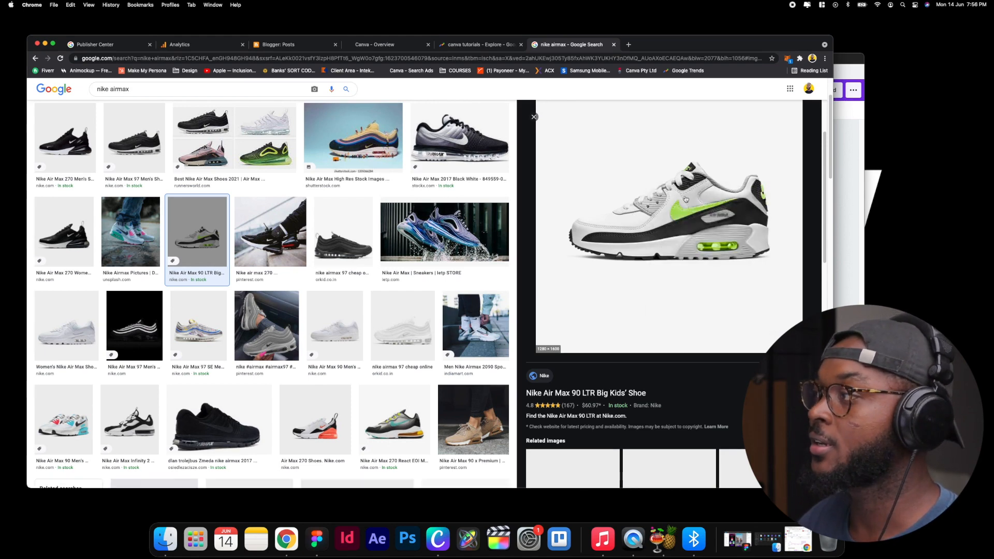
left_click(846, 145)
key("super+v")
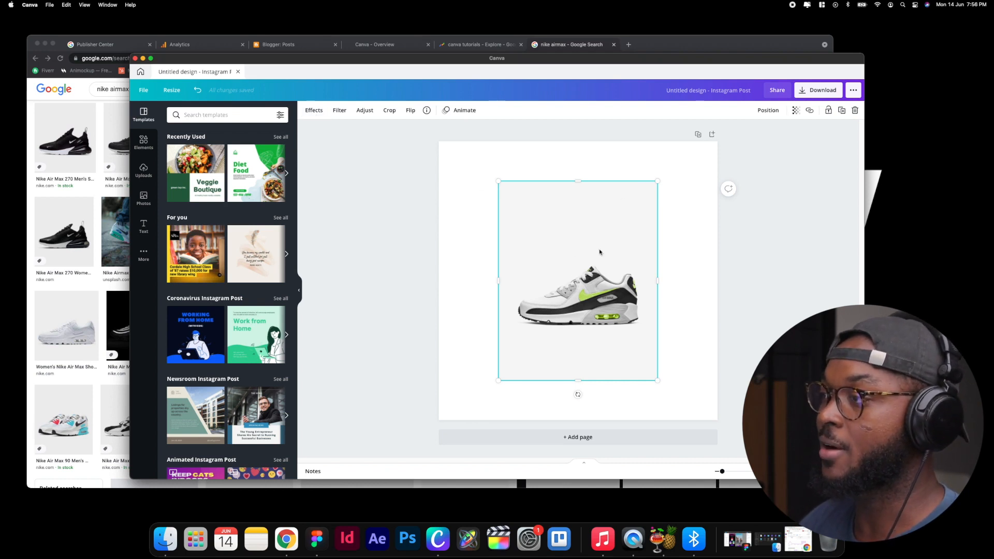
Step: Set the page background to the green from the logo colours
left_click(567, 165)
left_click(306, 110)
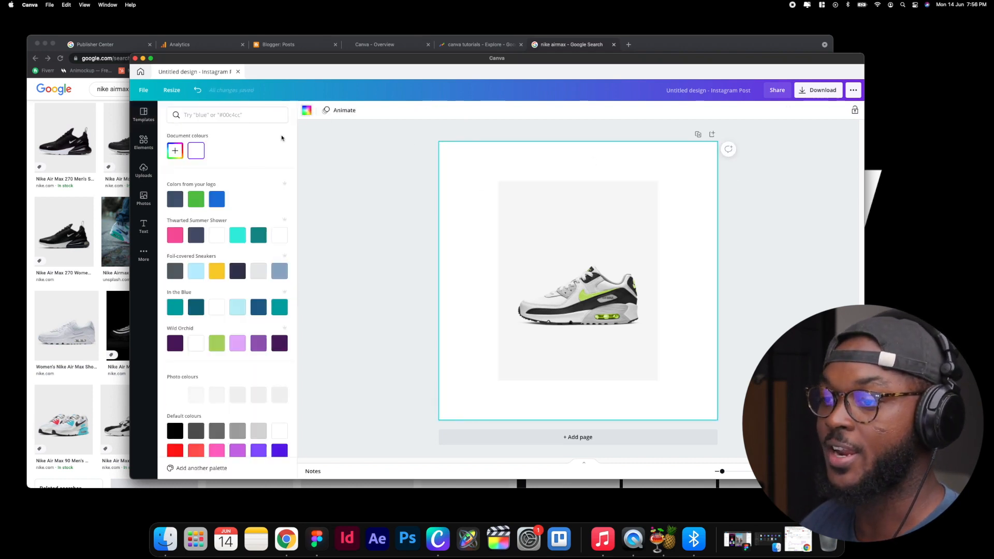
left_click(196, 199)
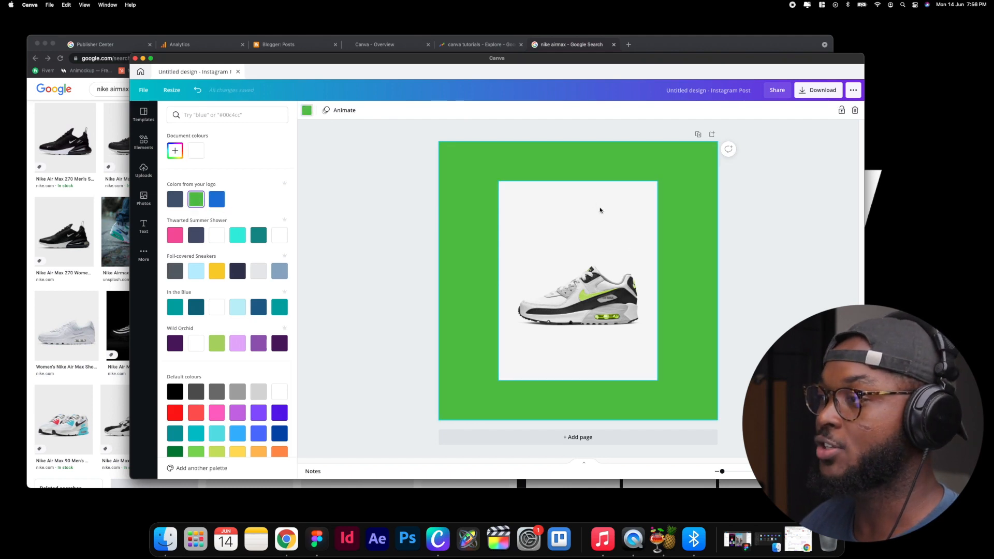
Step: Remove the shoe photo's background with the Background Remover effect
left_click(598, 210)
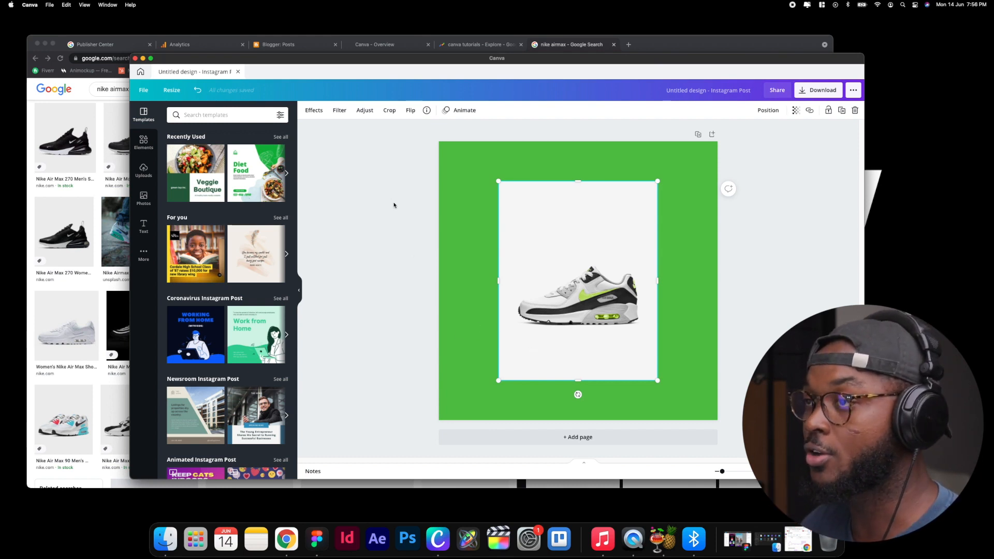
left_click(313, 110)
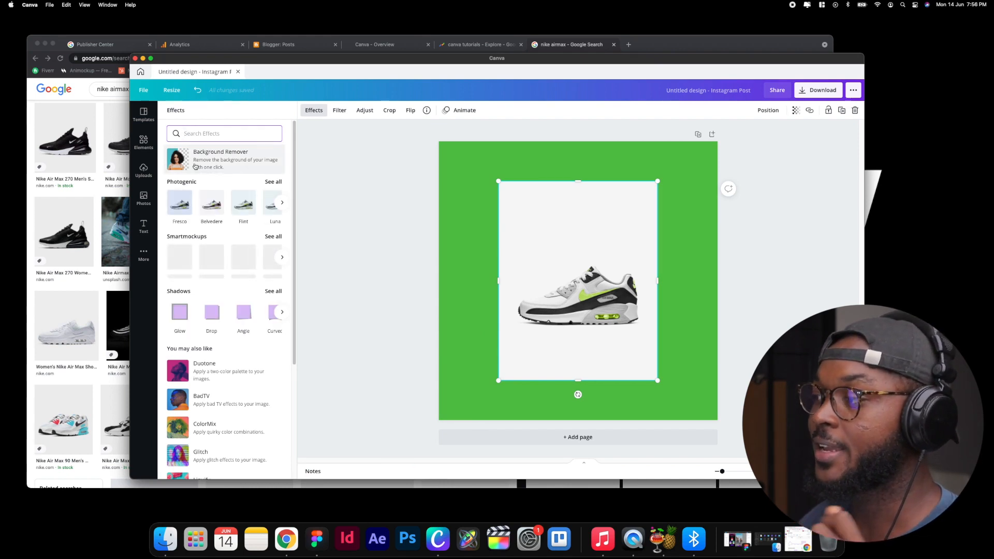
left_click(195, 166)
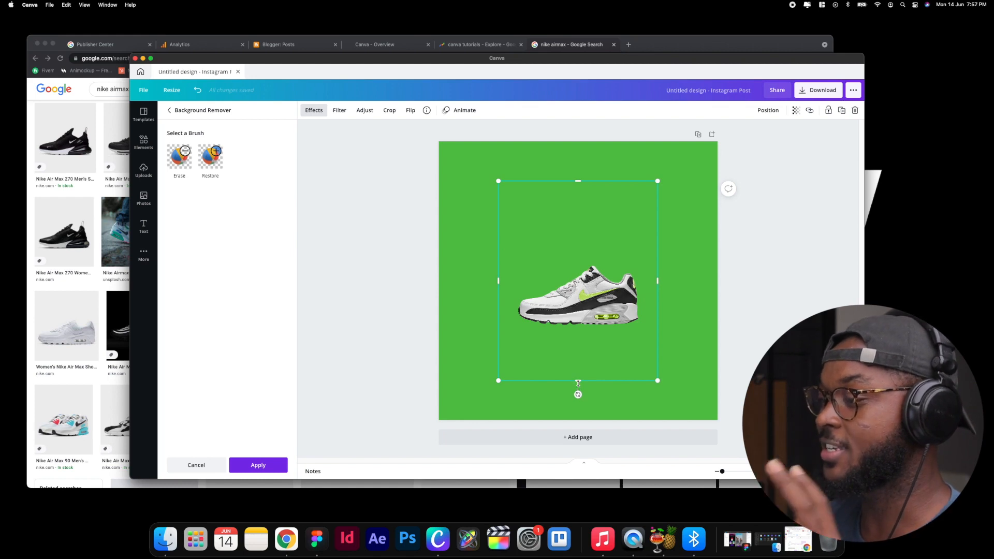
Step: Crop the empty areas above and below the shoe, then enlarge the image and centre it on the page
left_click_drag(578, 383, 578, 333)
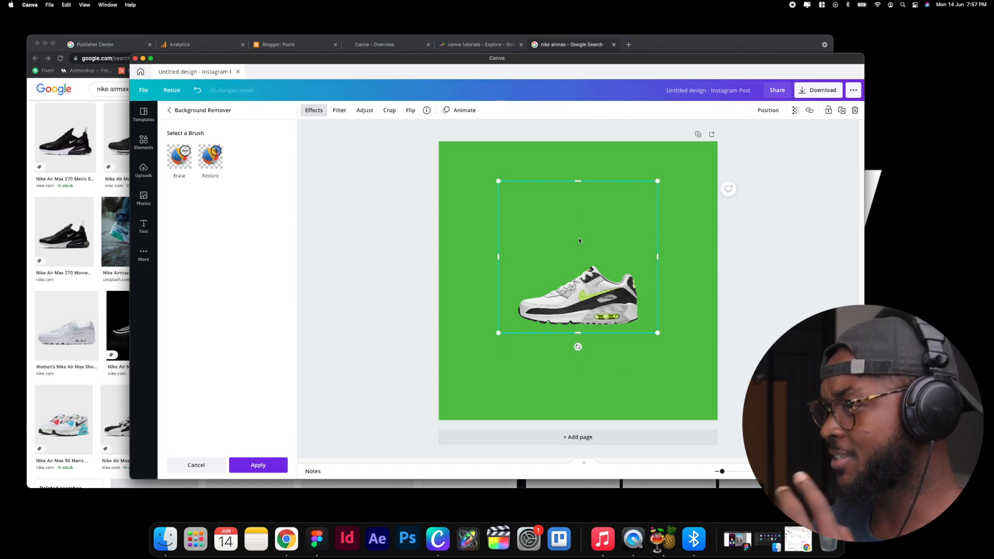
left_click_drag(578, 179, 584, 282)
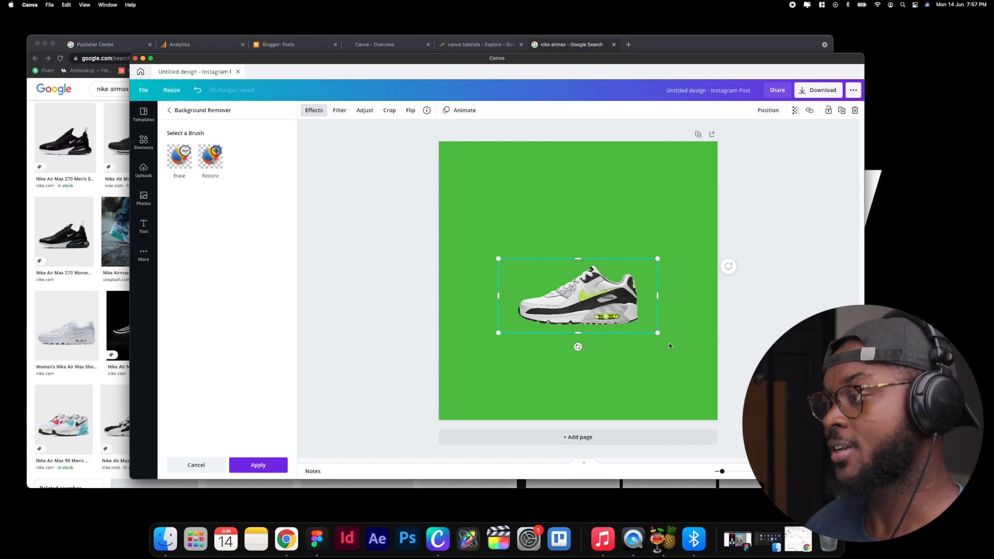
left_click_drag(659, 333, 636, 301)
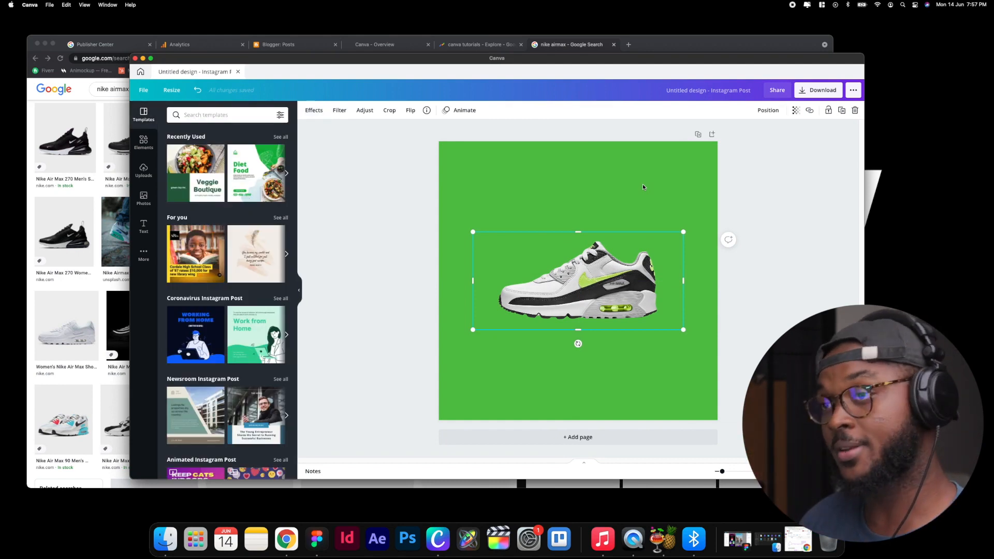
Step: Add a heading to the page with the text "NIKE" in capitals
left_click(524, 160)
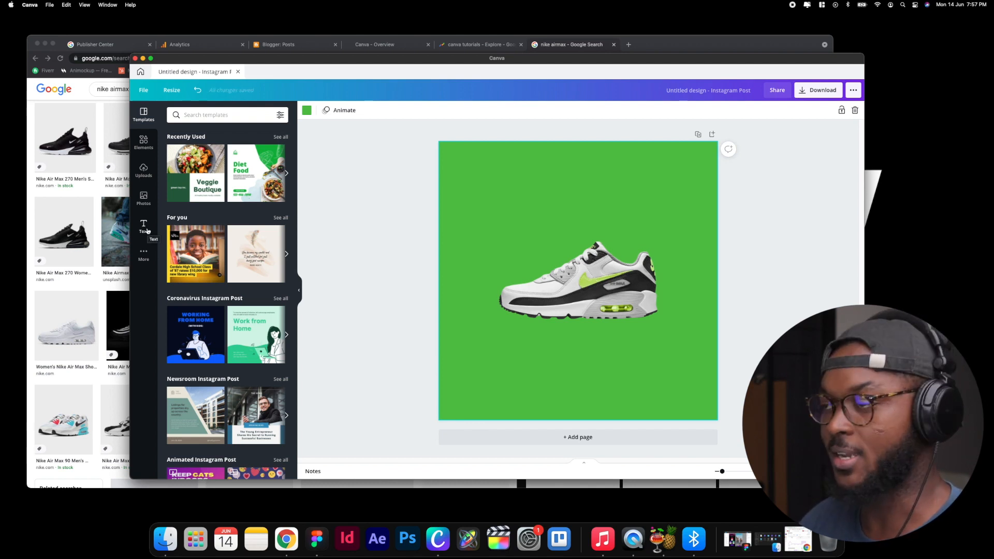
left_click(144, 226)
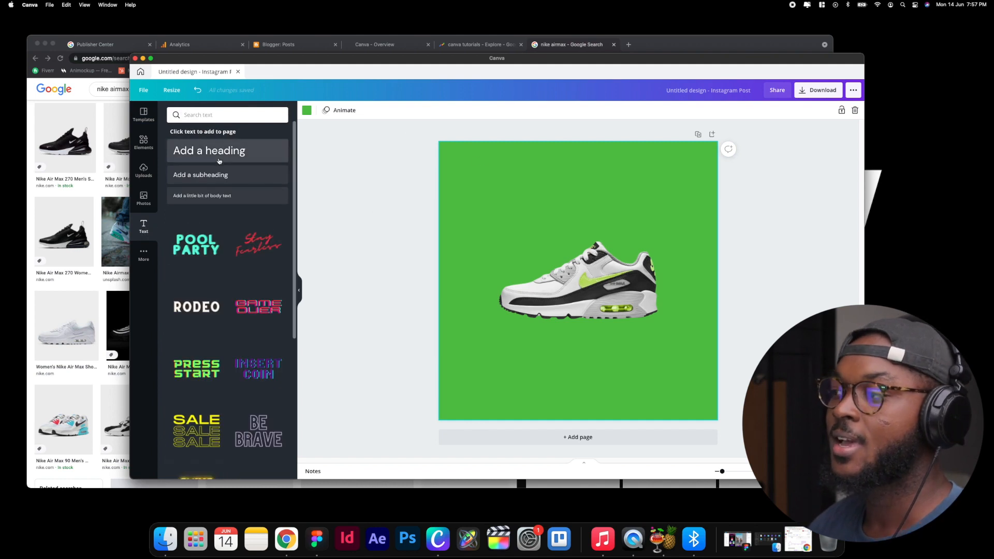
left_click(219, 161)
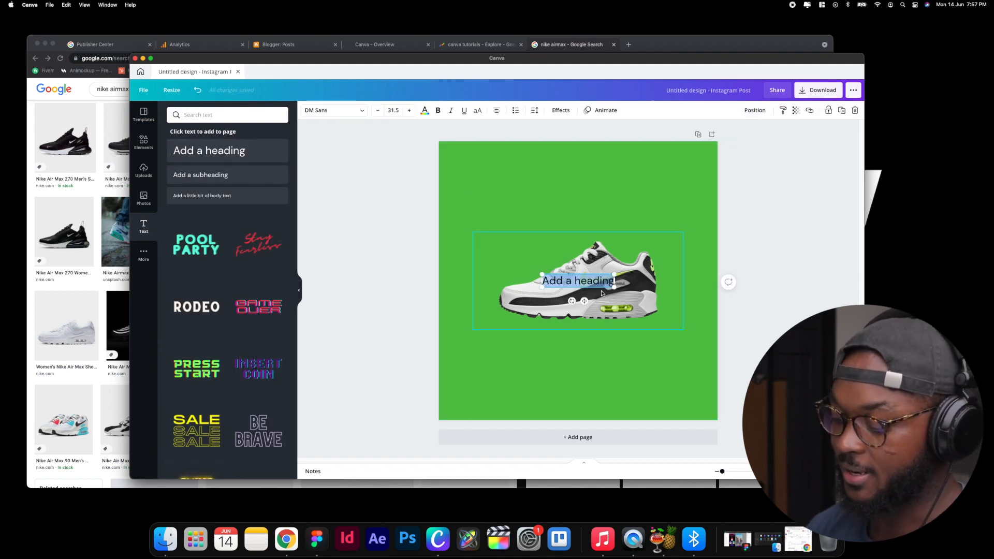
type("nike")
key("BackSpace")
key("BackSpace")
key("BackSpace")
key("BackSpace")
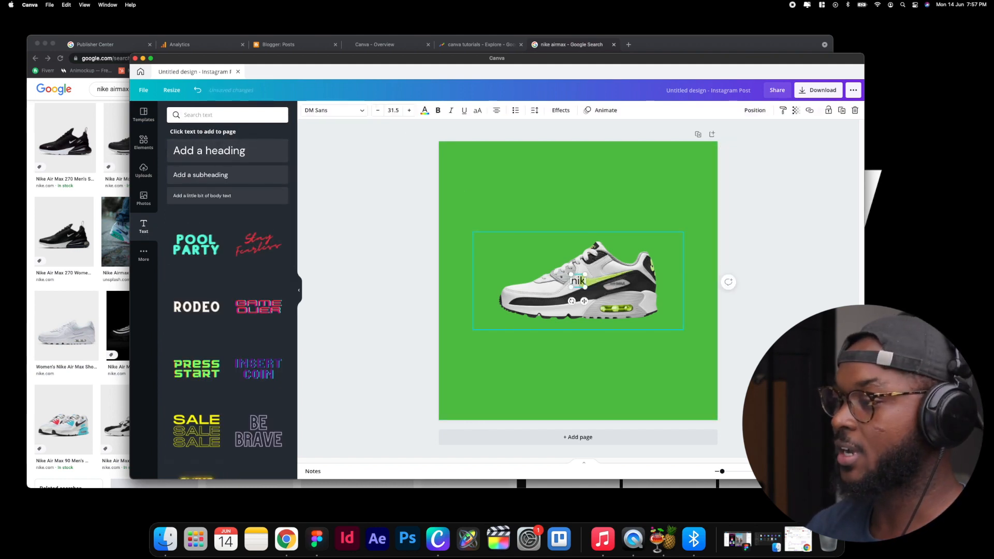
type("NIKE")
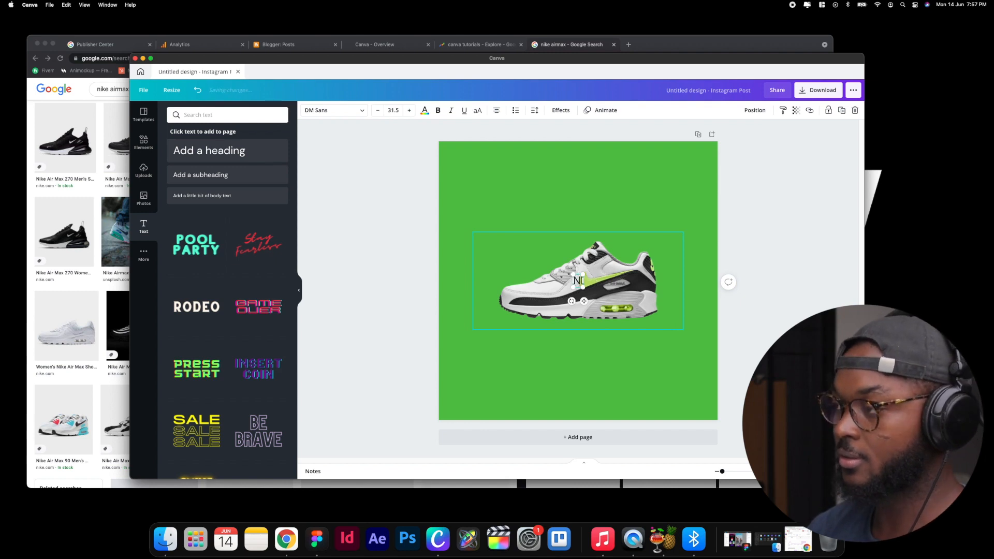
left_click(631, 182)
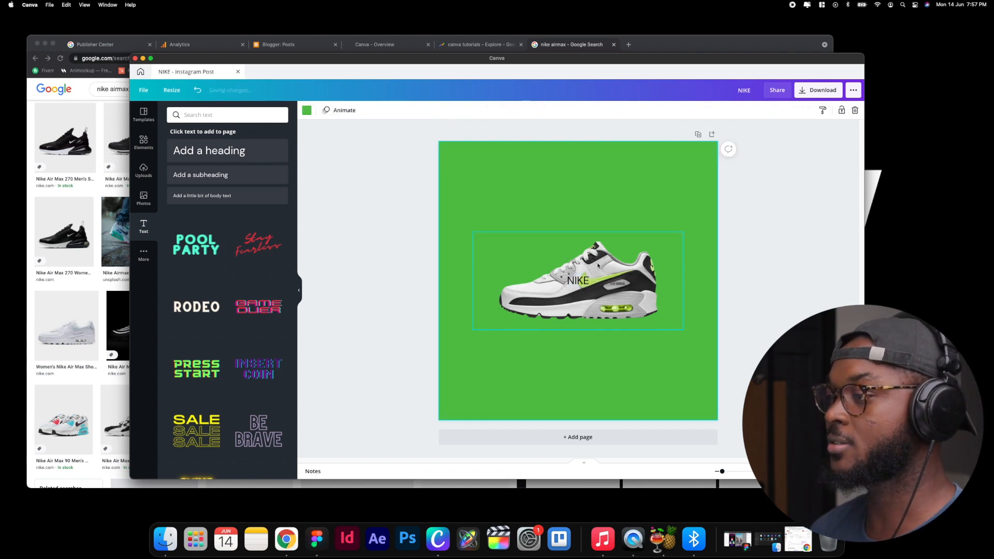
Step: Enlarge the NIKE heading to font size 321 and position it over the upper part of the shoe
left_click(586, 283)
left_click_drag(589, 288, 794, 405)
left_click_drag(673, 353, 589, 225)
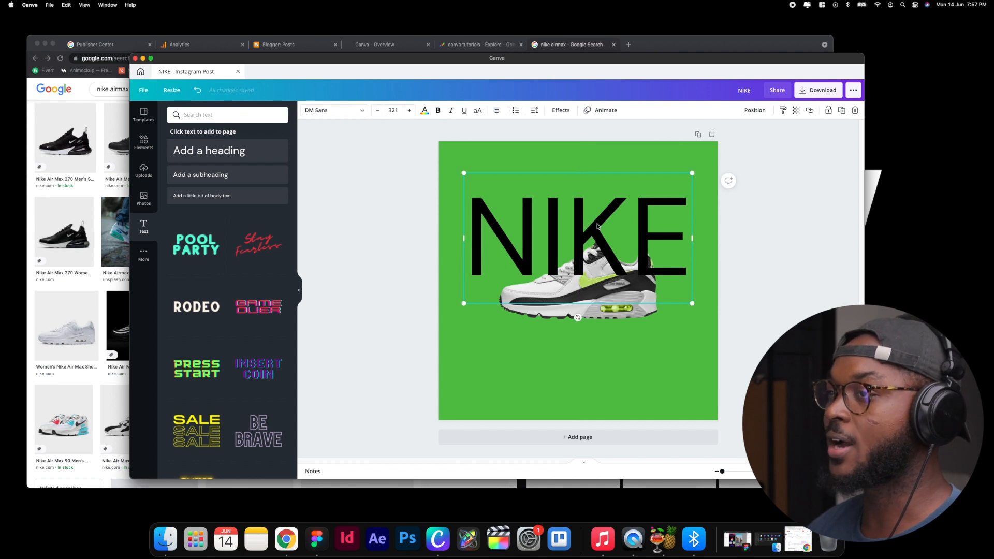
Step: Change the NIKE heading's font to Anton and nudge the text slightly upward
left_click(359, 111)
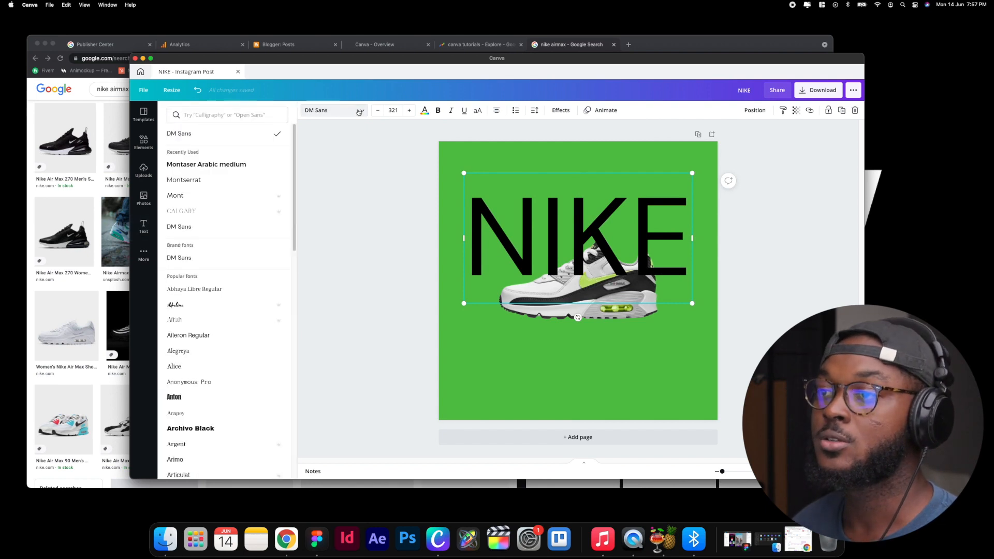
left_click(261, 165)
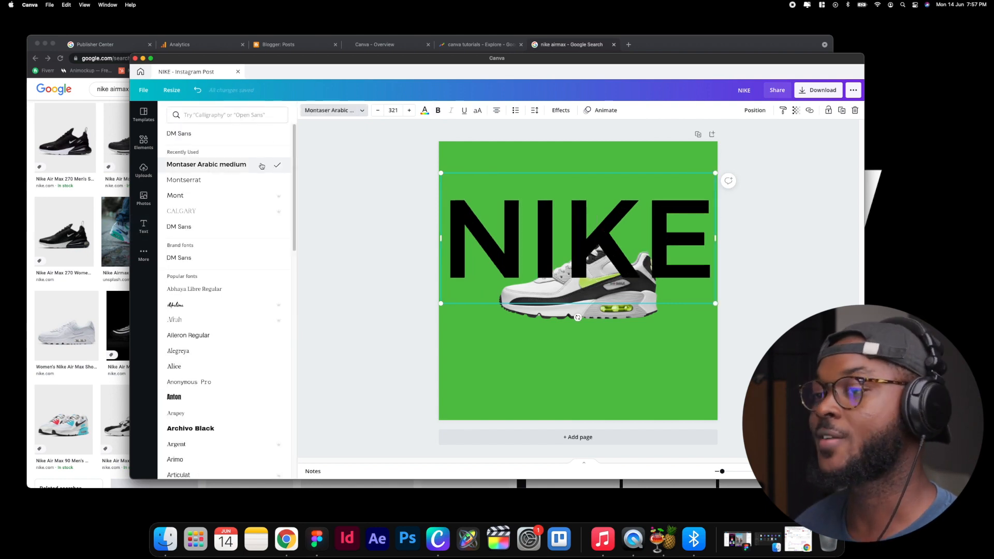
scroll(264, 207, "down", 3)
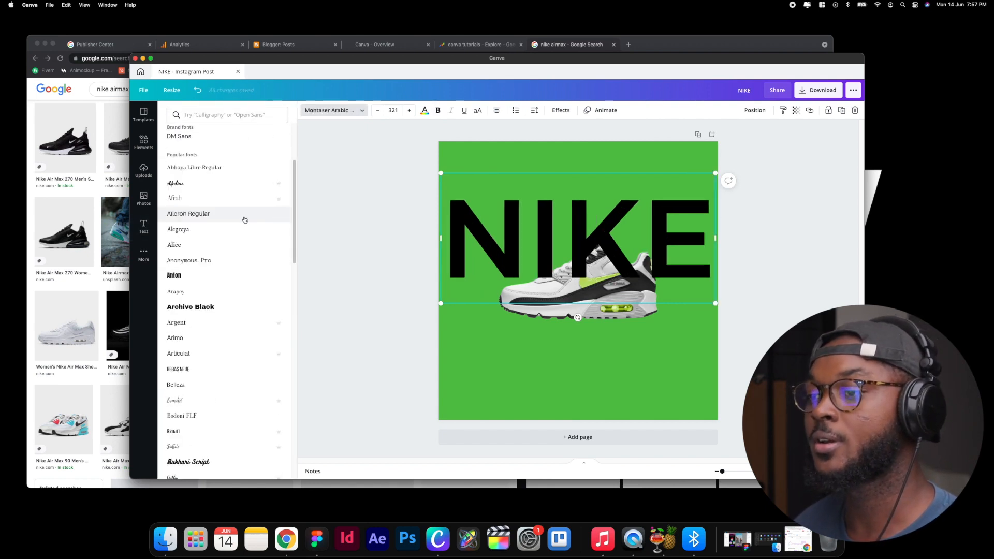
left_click(211, 280)
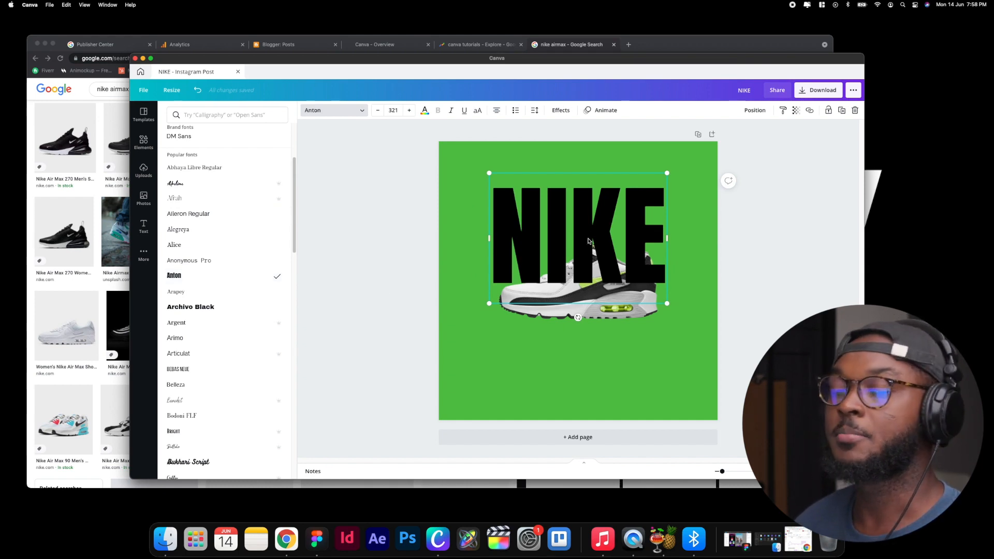
left_click_drag(588, 234, 589, 234)
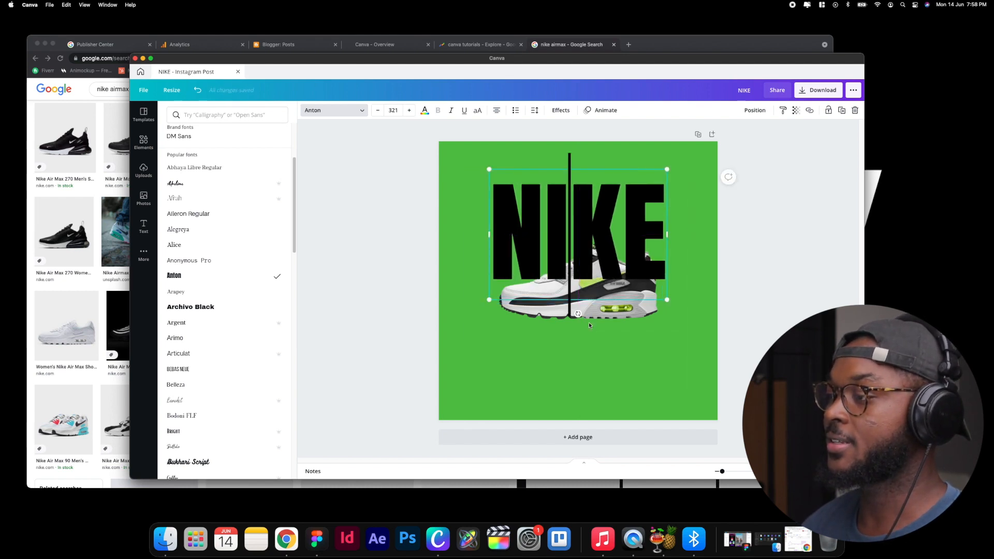
left_click(603, 342)
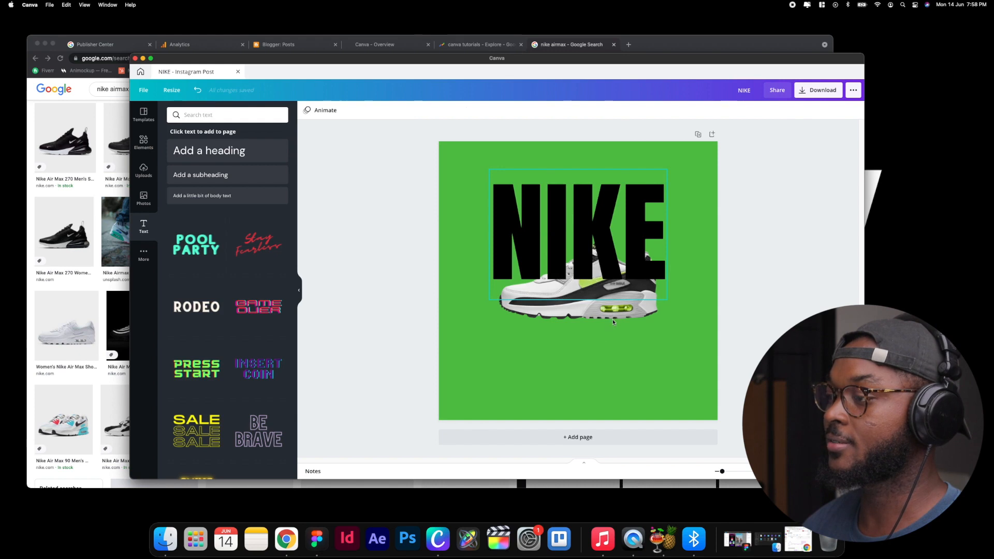
Step: Bring the shoe image forward in front of the NIKE heading and nudge it slightly up and left
left_click(607, 322)
left_click_drag(607, 322, 606, 329)
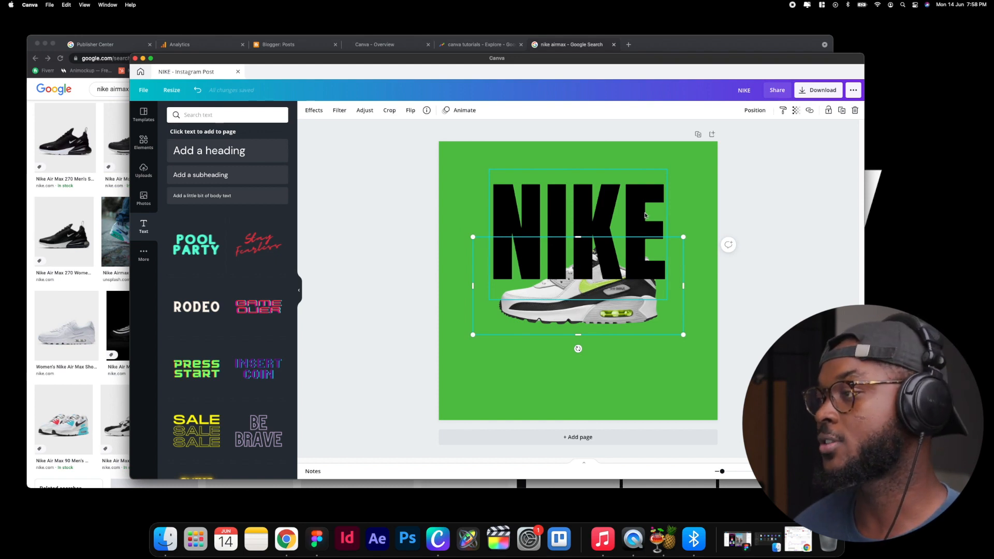
left_click(746, 110)
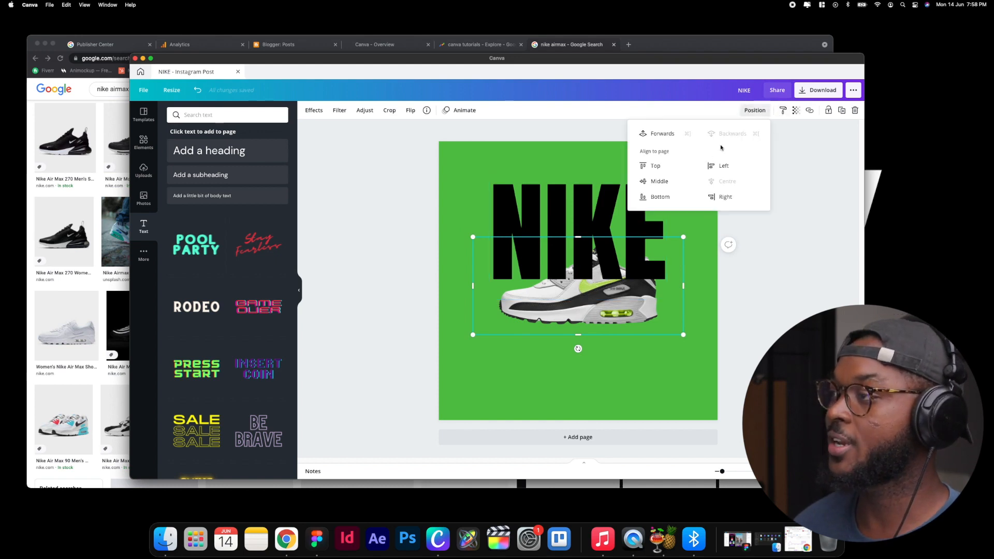
left_click(659, 133)
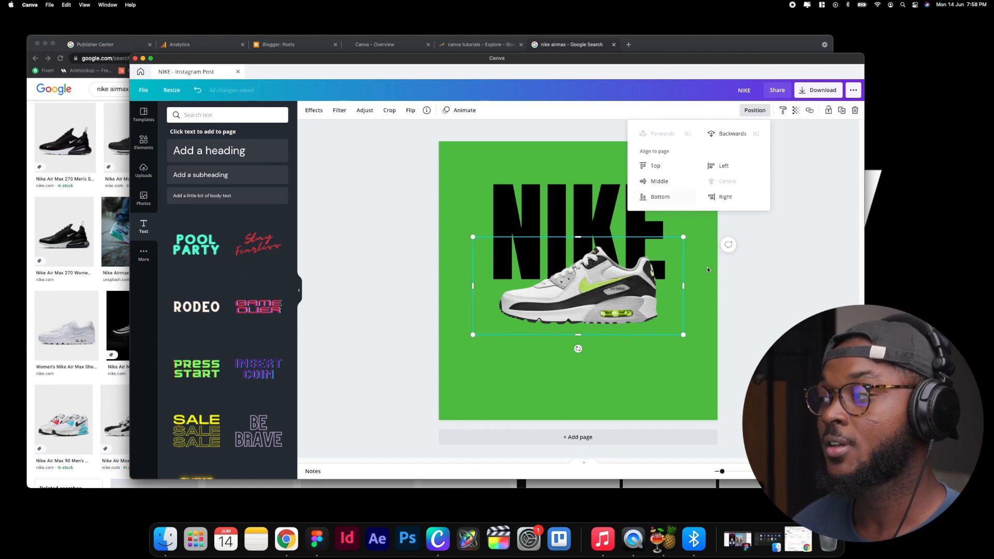
left_click(729, 303)
left_click_drag(613, 310, 605, 303)
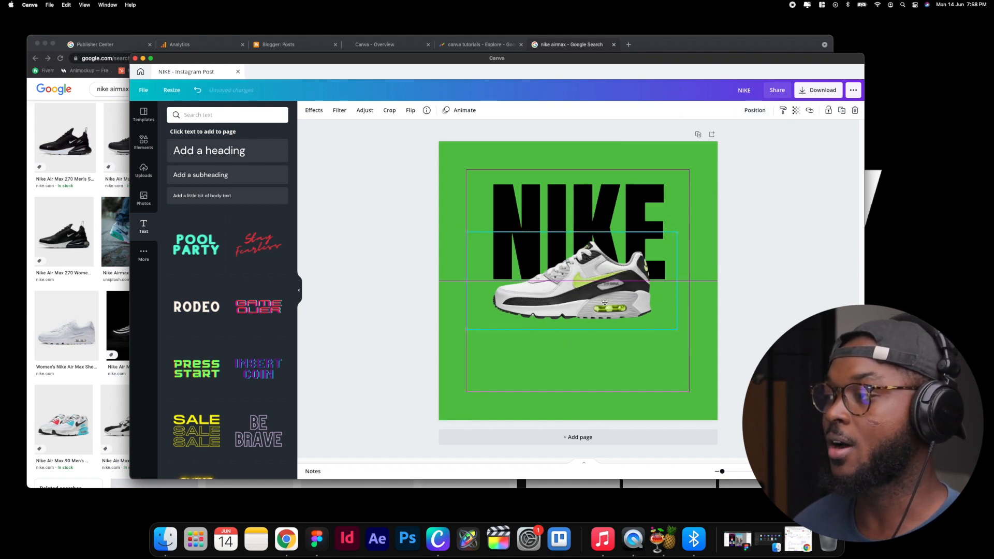
left_click(692, 300)
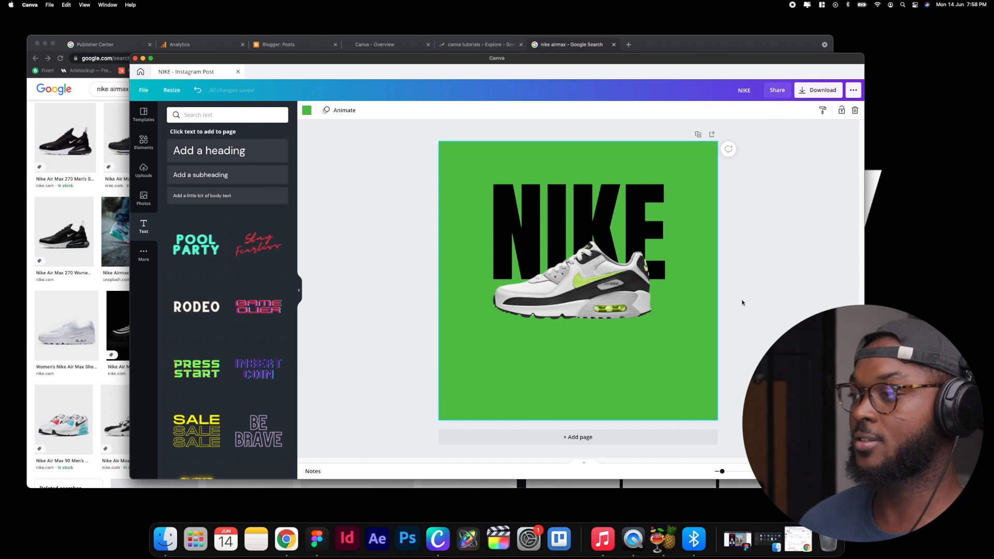
Step: Change the page background colour to the default Lime, #c9e265
left_click(735, 248)
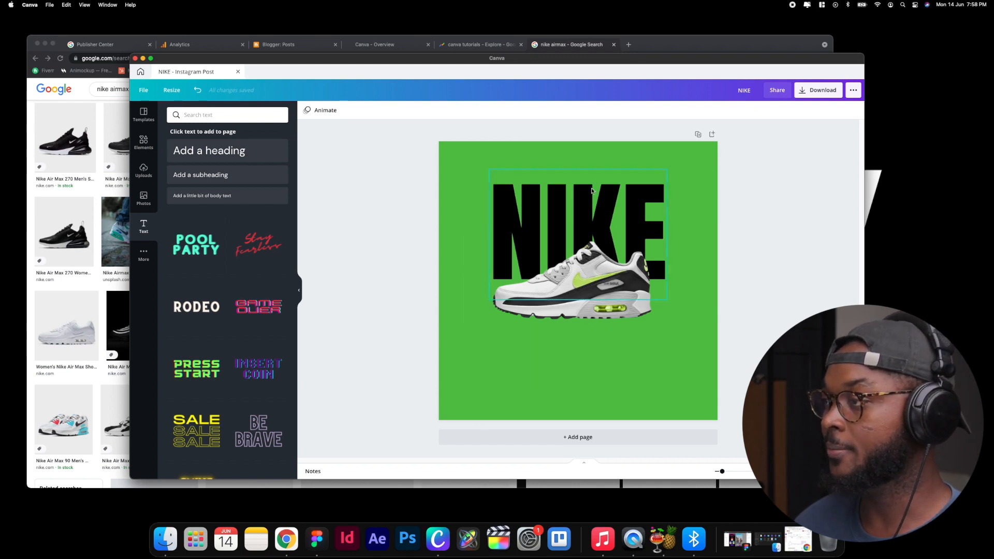
left_click(688, 154)
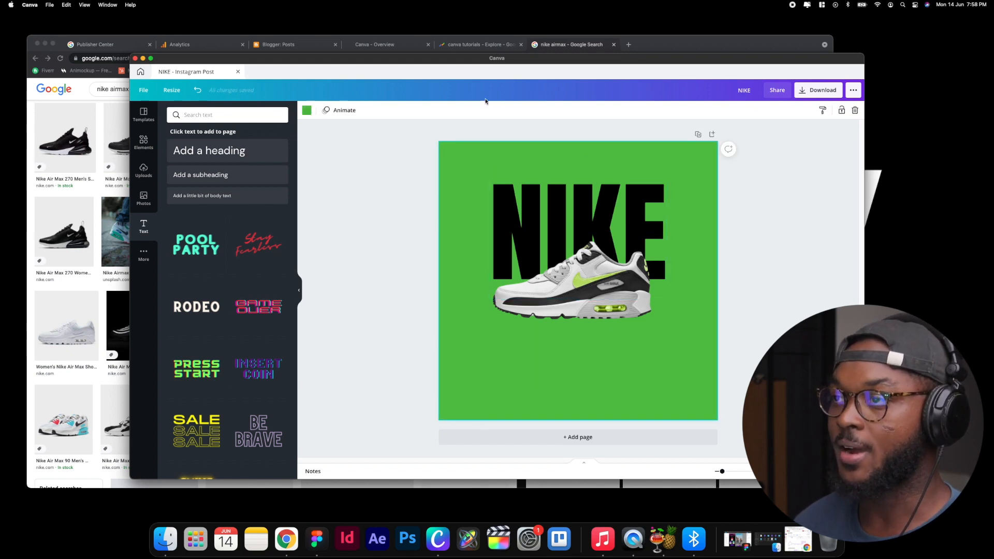
left_click(307, 111)
scroll(199, 382, "down", 1)
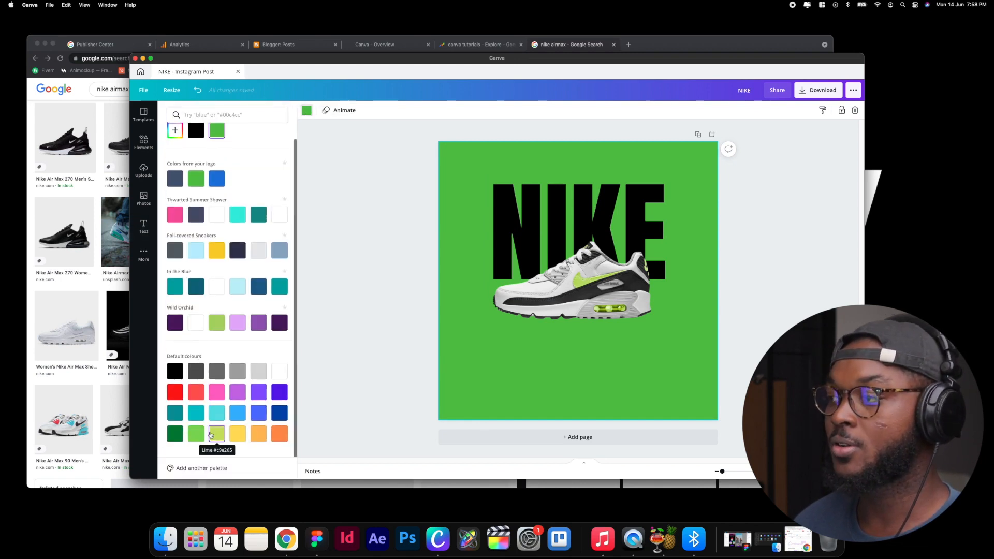
left_click(498, 285)
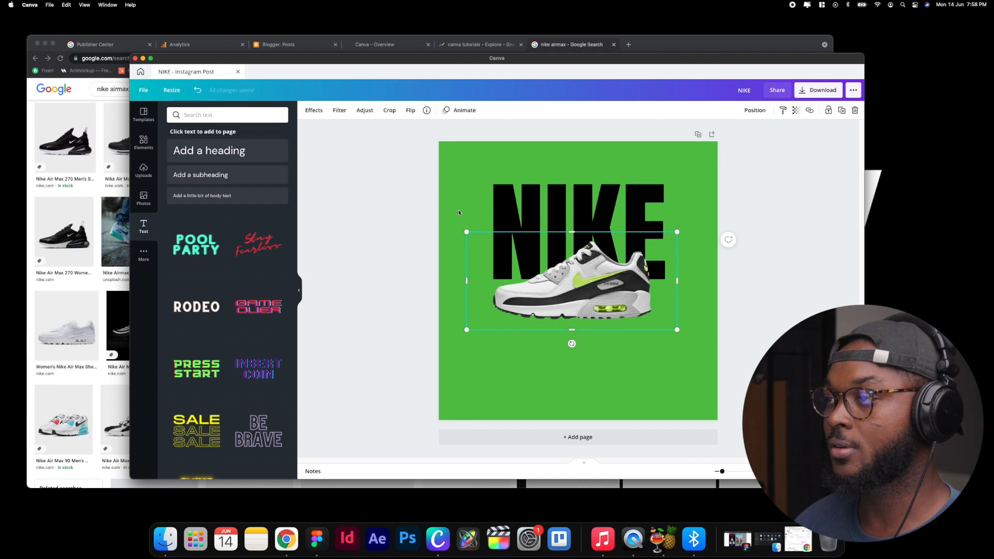
left_click(458, 209)
left_click(306, 111)
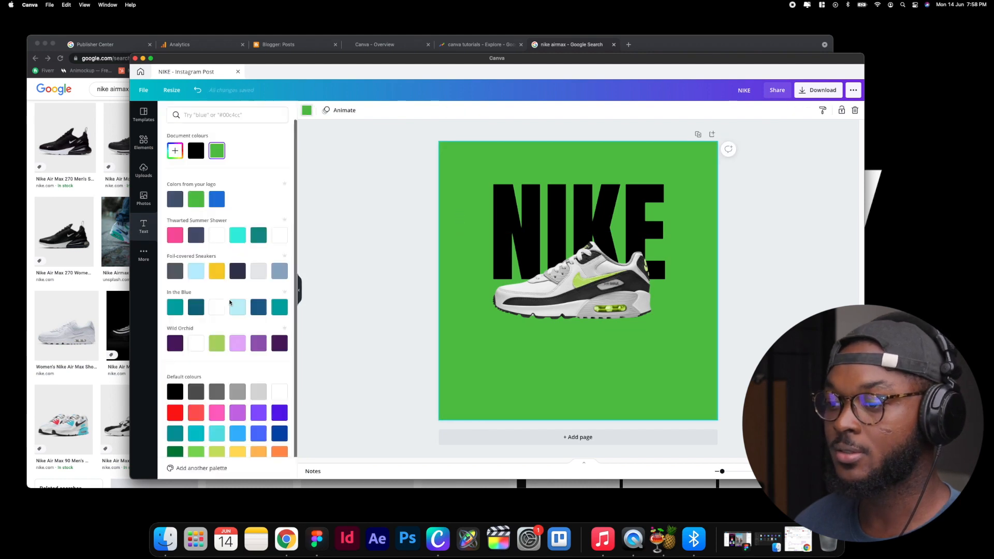
left_click(217, 450)
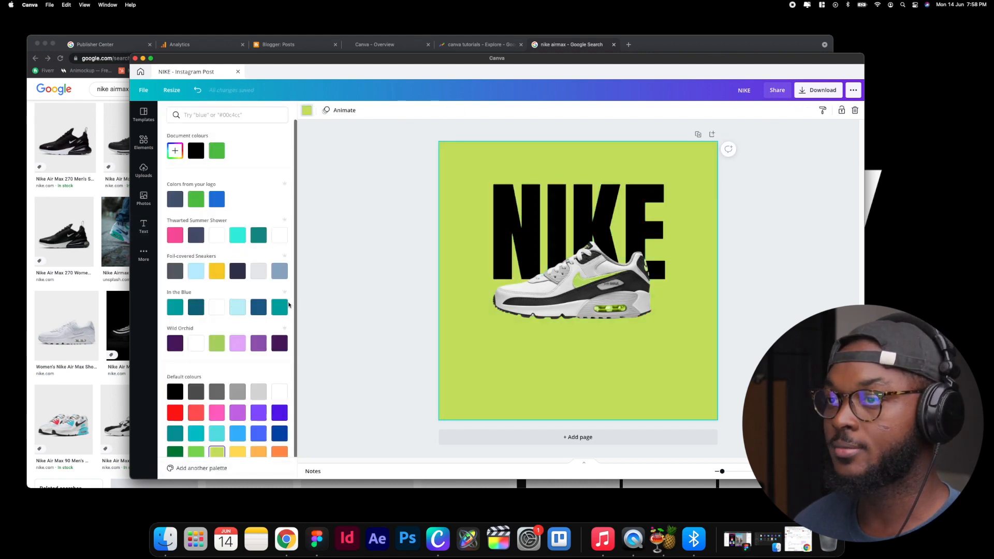
Step: Adjust the page background to a custom light green, #9EDD4E, by shifting its shade and hue
left_click(174, 154)
left_click_drag(216, 167, 239, 174)
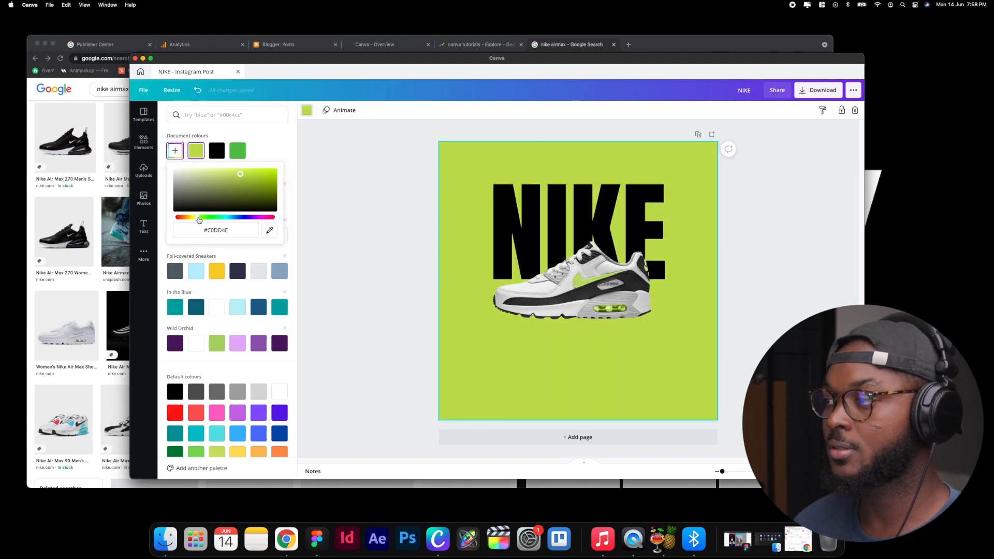
left_click_drag(200, 219, 201, 219)
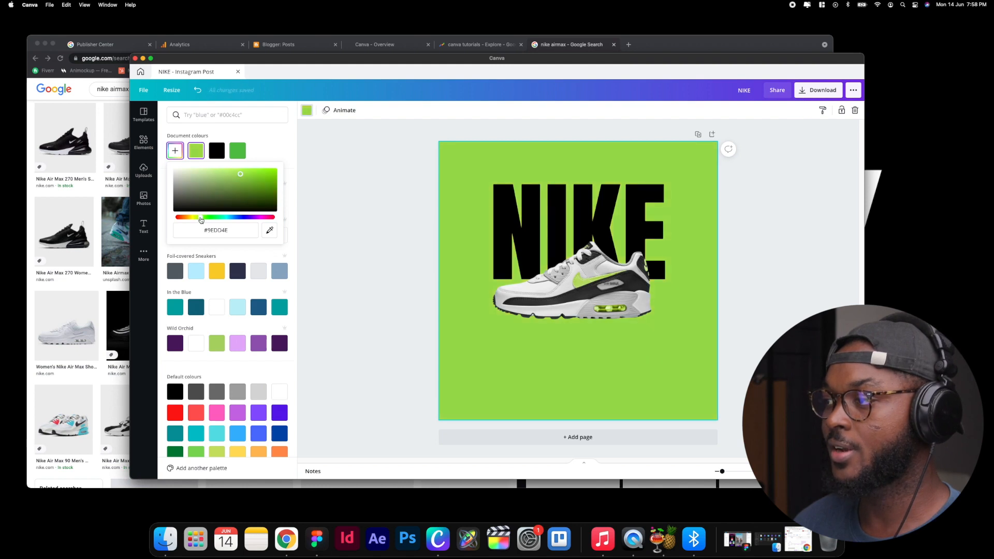
left_click(343, 197)
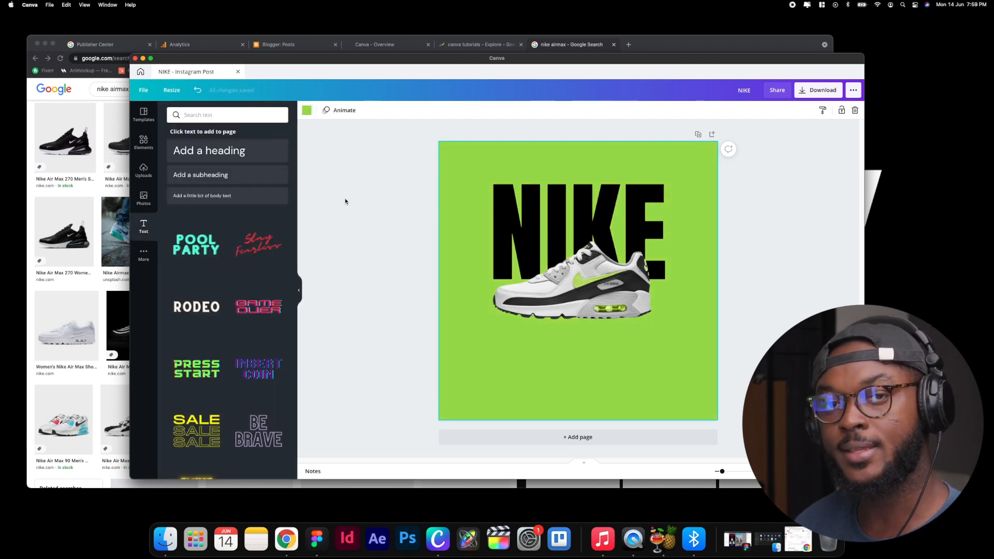
Step: Change the NIKE heading's text colour to white
left_click(570, 195)
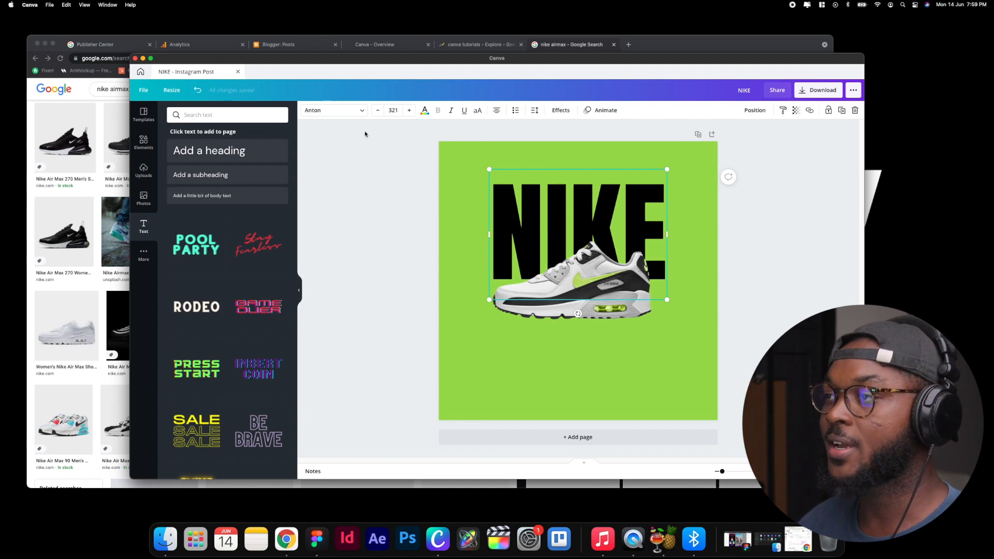
left_click(424, 110)
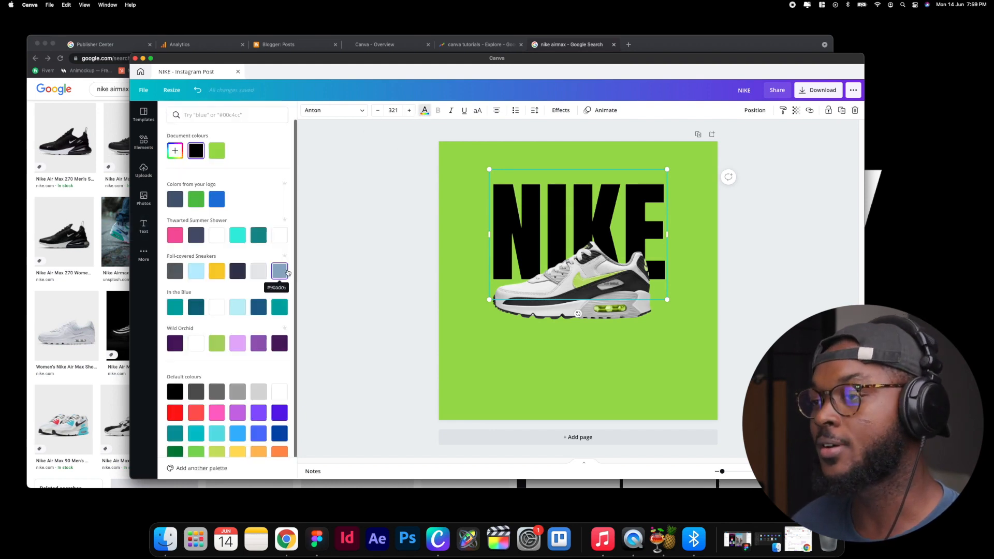
left_click(280, 237)
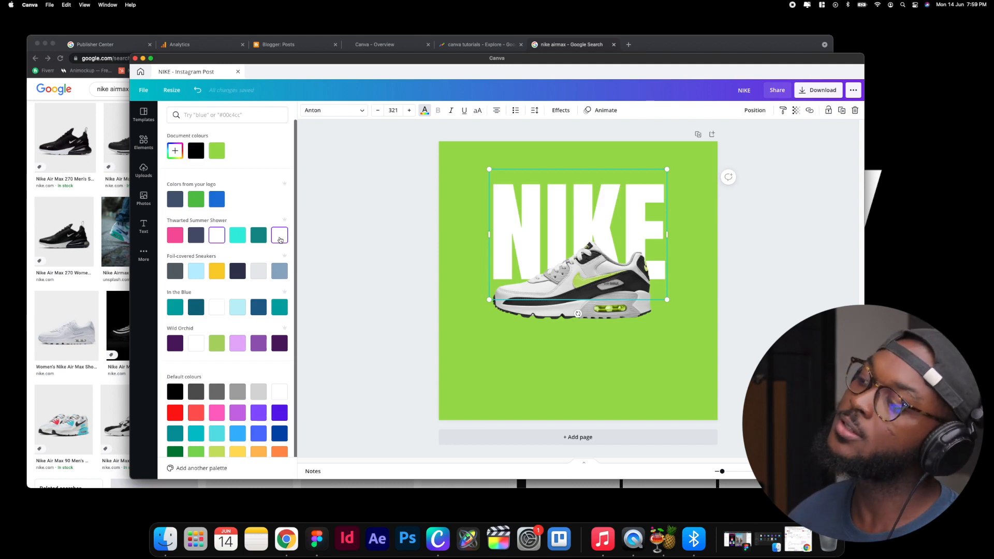
Step: Apply a Shadow effect to the NIKE heading with black as the shadow colour and a blur of 56
left_click(560, 110)
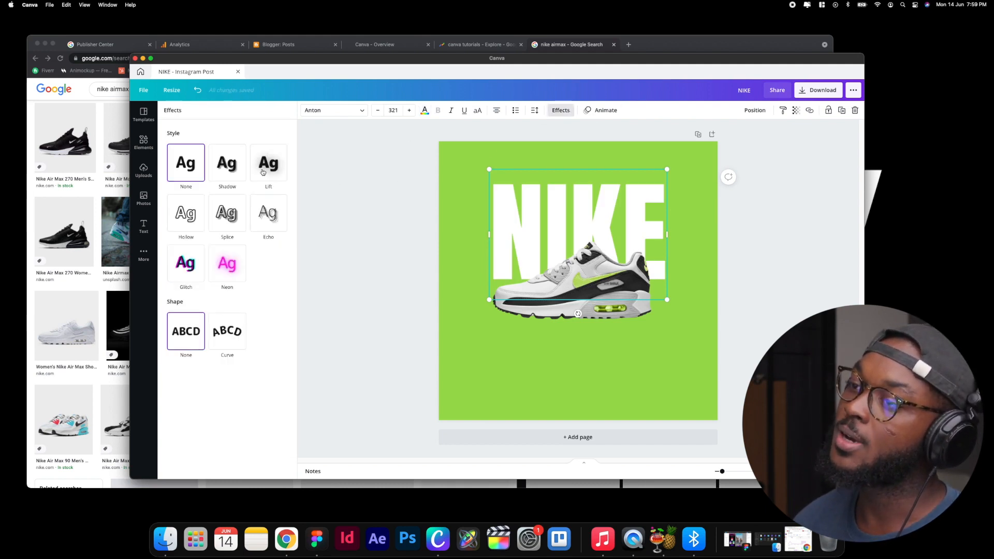
left_click(223, 170)
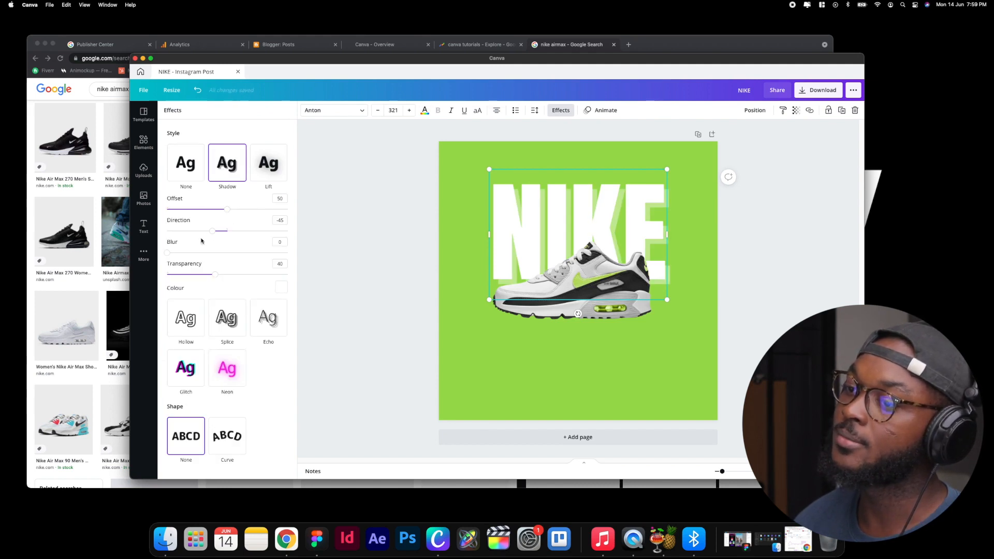
left_click(281, 287)
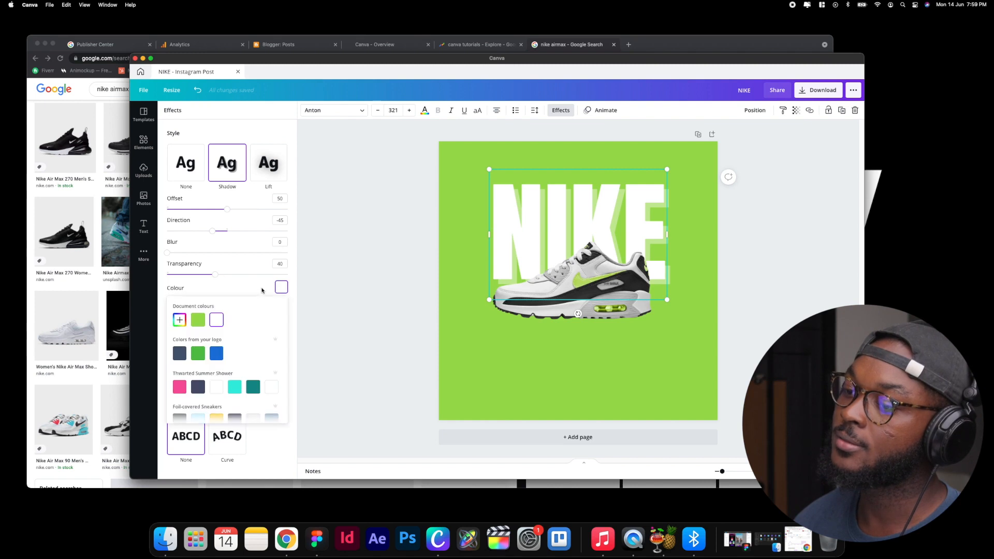
left_click(179, 353)
scroll(238, 362, "down", 10)
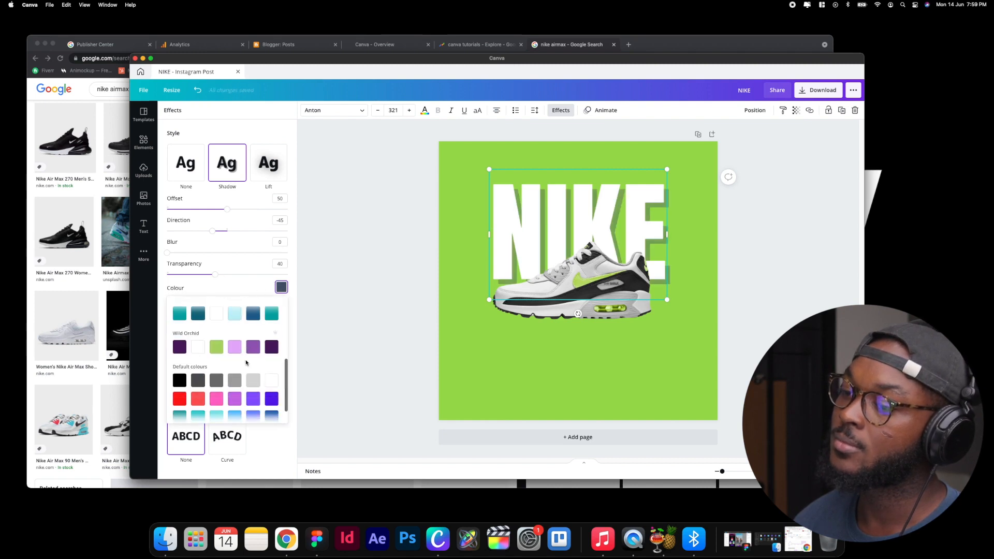
left_click(179, 380)
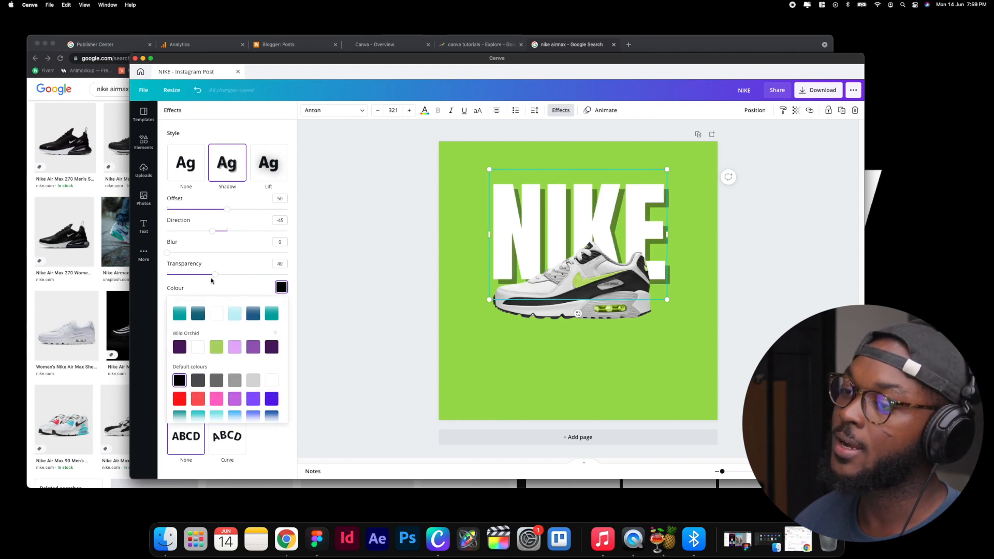
left_click_drag(167, 253, 235, 255)
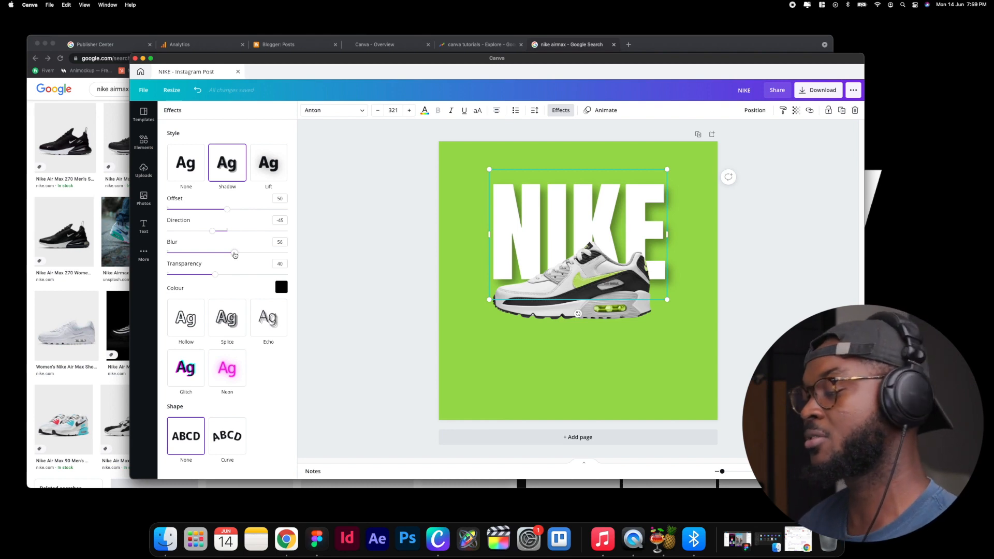
left_click(399, 239)
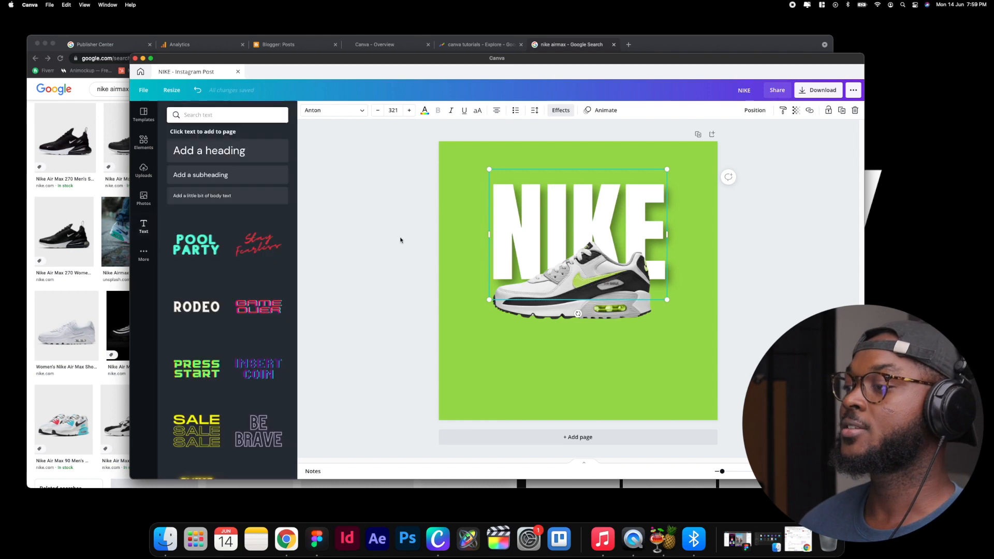
Step: Try shifting the shoe slightly to the left over the NIKE heading
left_click_drag(585, 298, 585, 302)
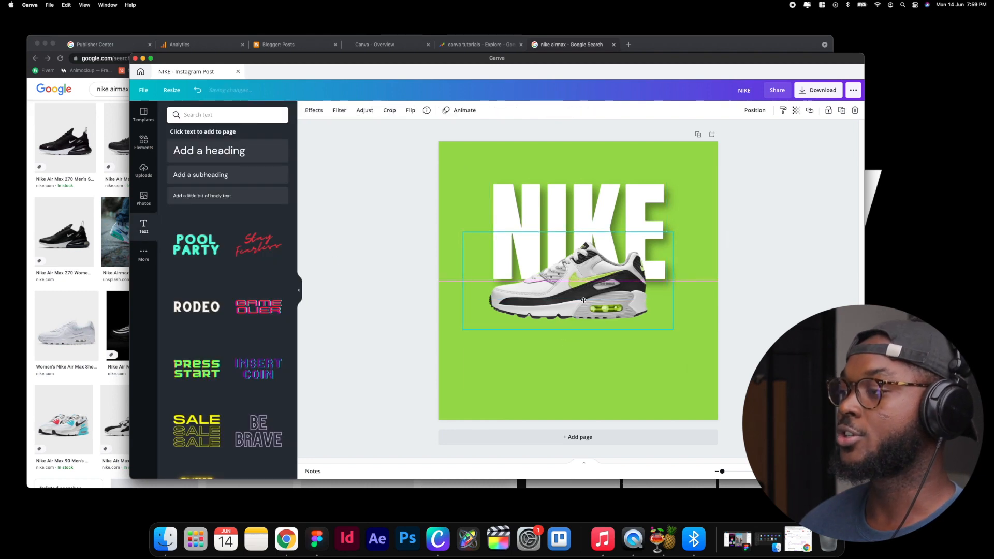
left_click(601, 361)
left_click(637, 302)
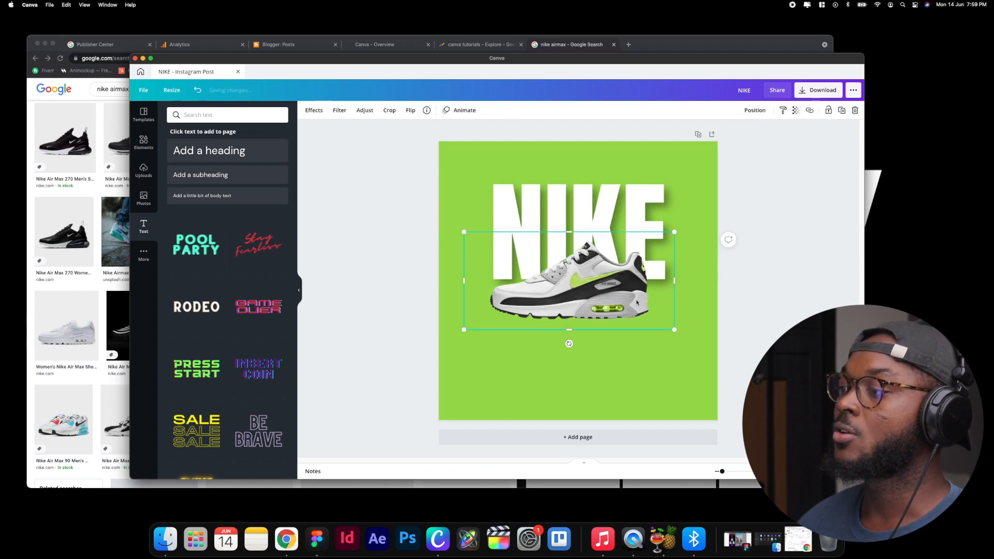
Step: Slightly increase the letter spacing of the NIKE heading so the letters spread wider
left_click(630, 212)
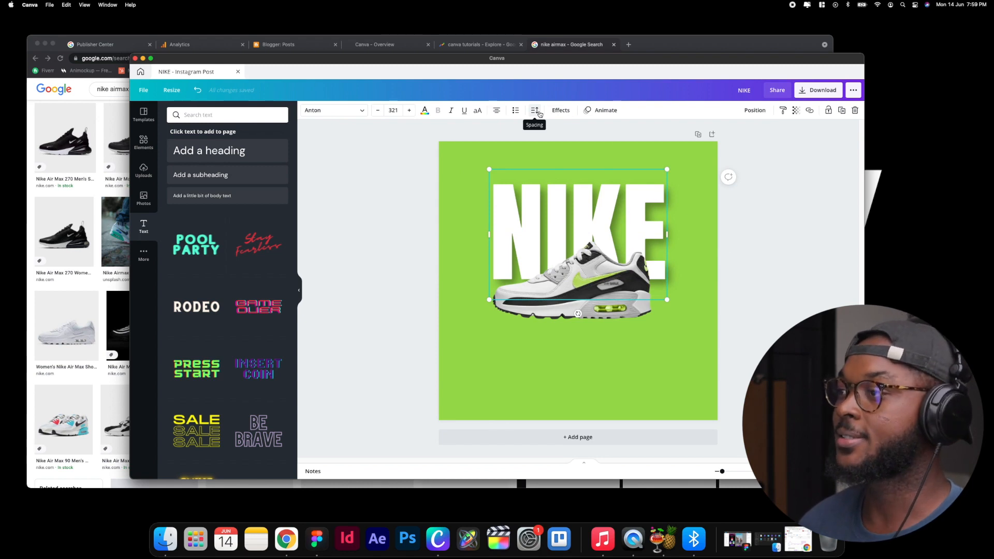
left_click(537, 111)
left_click(538, 111)
left_click(538, 111)
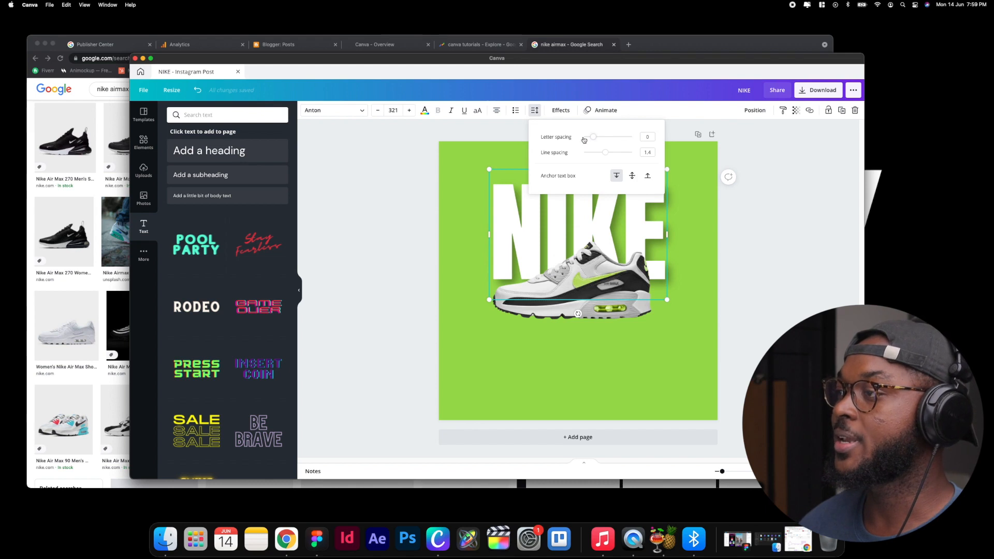
left_click_drag(594, 137, 596, 161)
left_click(702, 223)
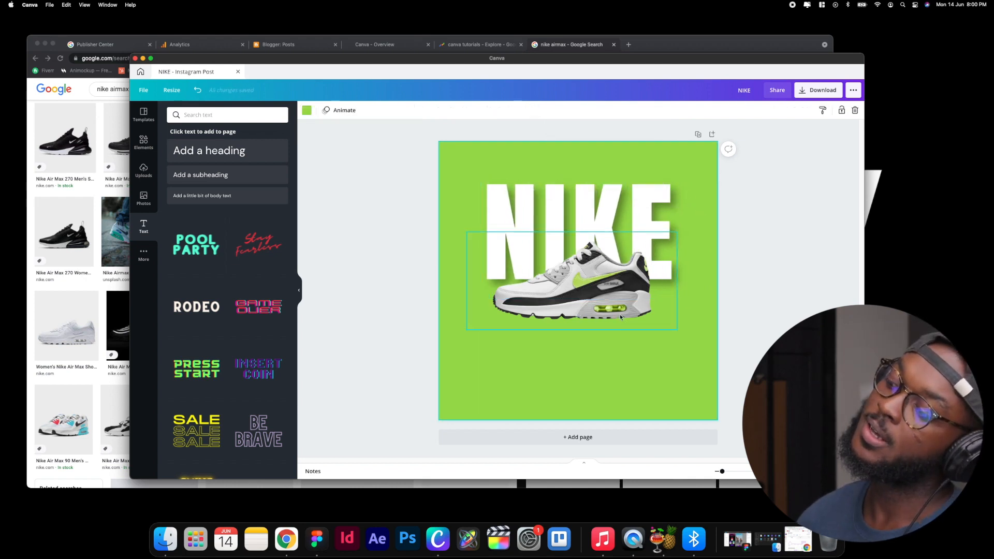
Step: Move the shoe down clear of the NIKE heading, and set the heading's shadow offset to 42 and blur to 36
left_click_drag(621, 318, 643, 402)
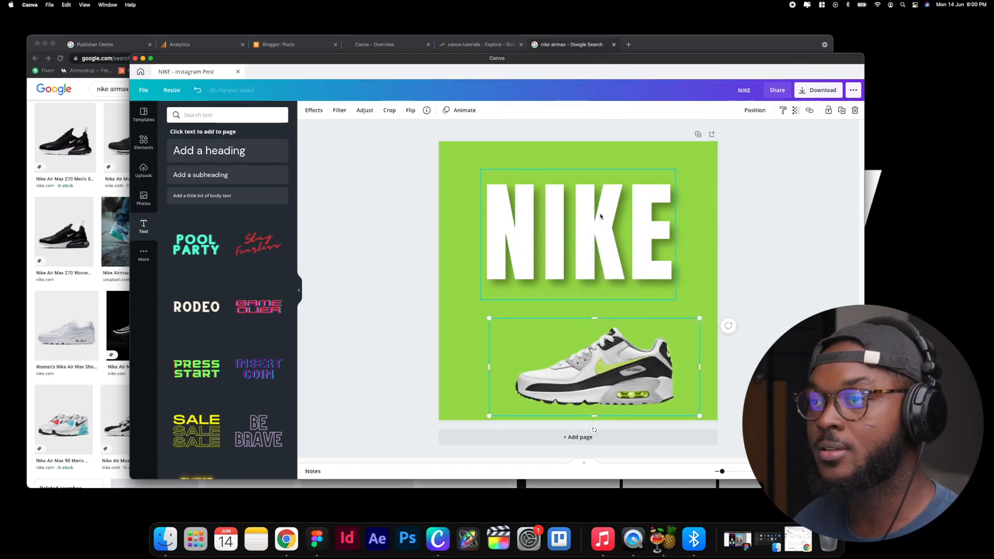
left_click(578, 213)
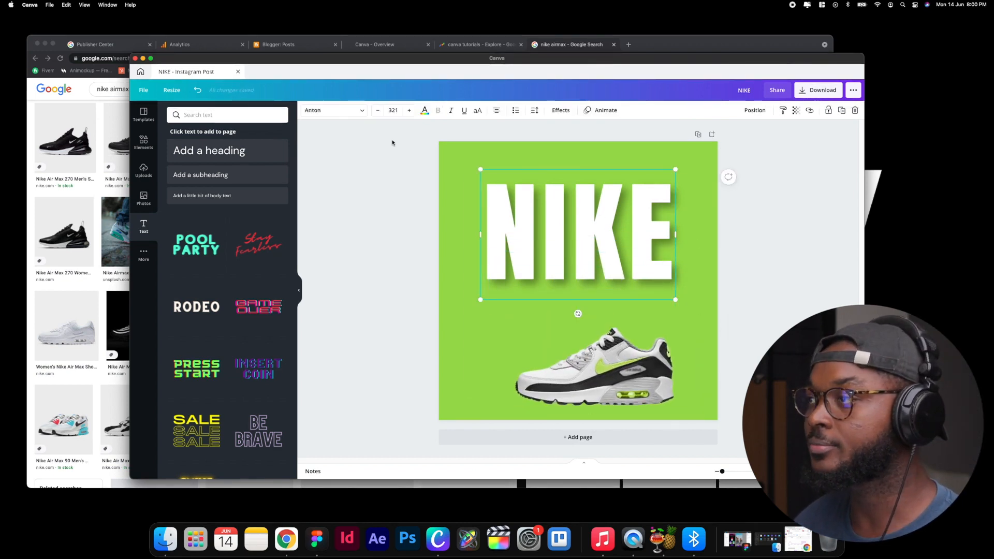
left_click(560, 109)
mouse_move(228, 210)
left_mouse_down()
mouse_move(193, 218)
mouse_move(218, 216)
left_mouse_up()
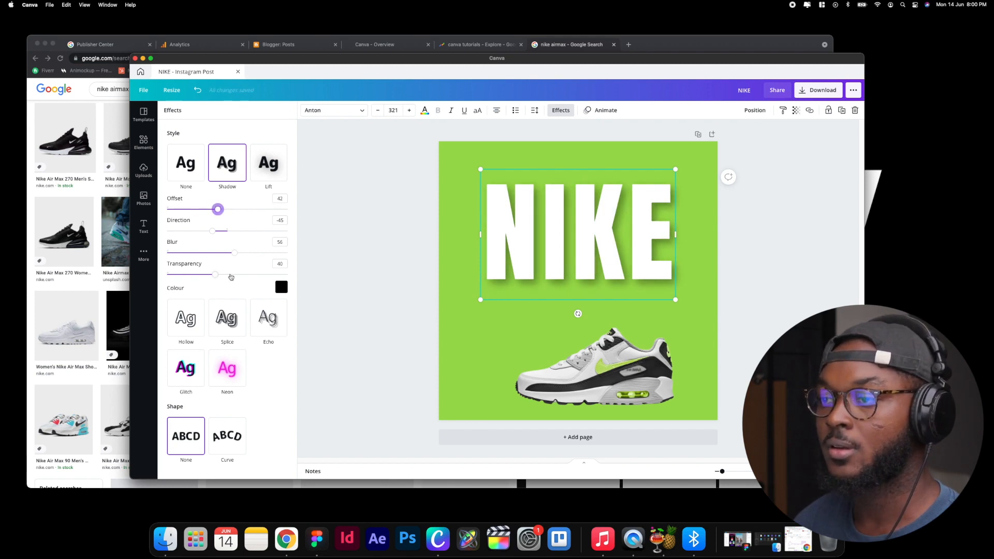
left_click_drag(230, 255, 211, 263)
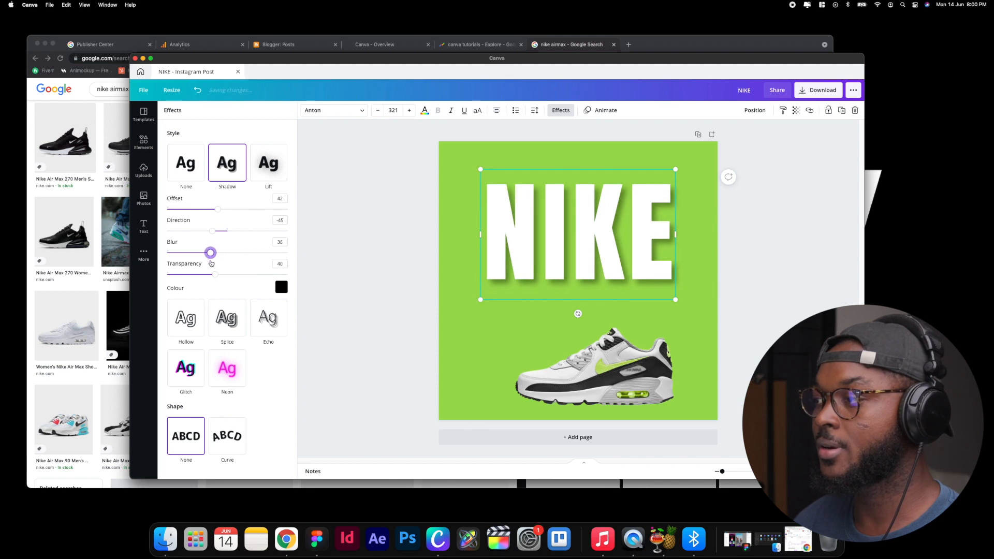
Step: Move the shoe back up so it overlaps the lower part of the NIKE heading
left_click_drag(589, 382, 568, 293)
left_click(761, 292)
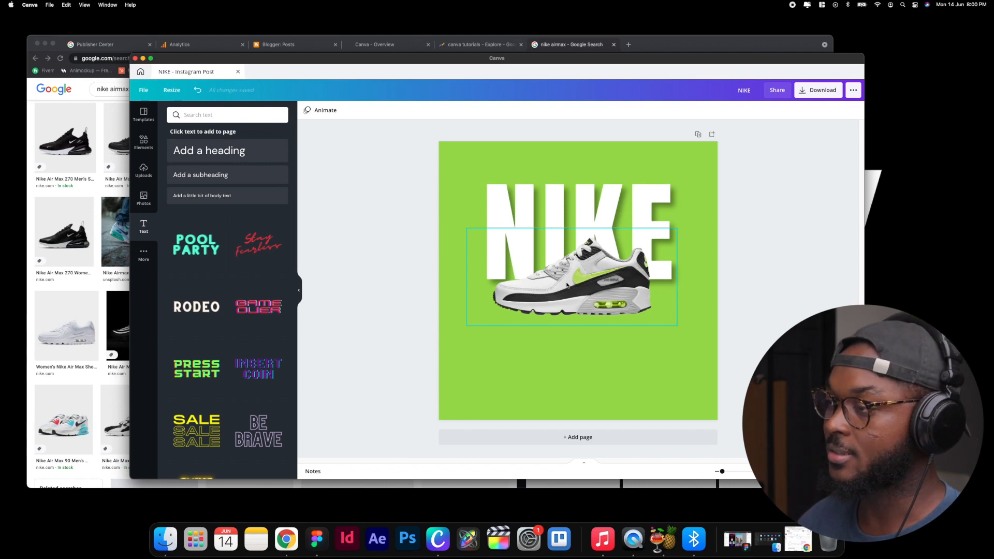
left_click(567, 284)
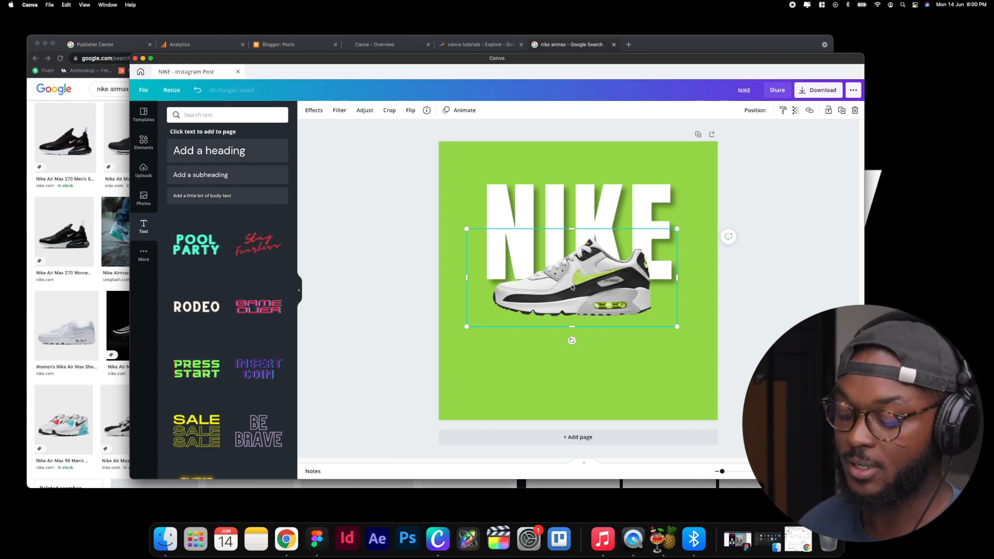
key("super+d")
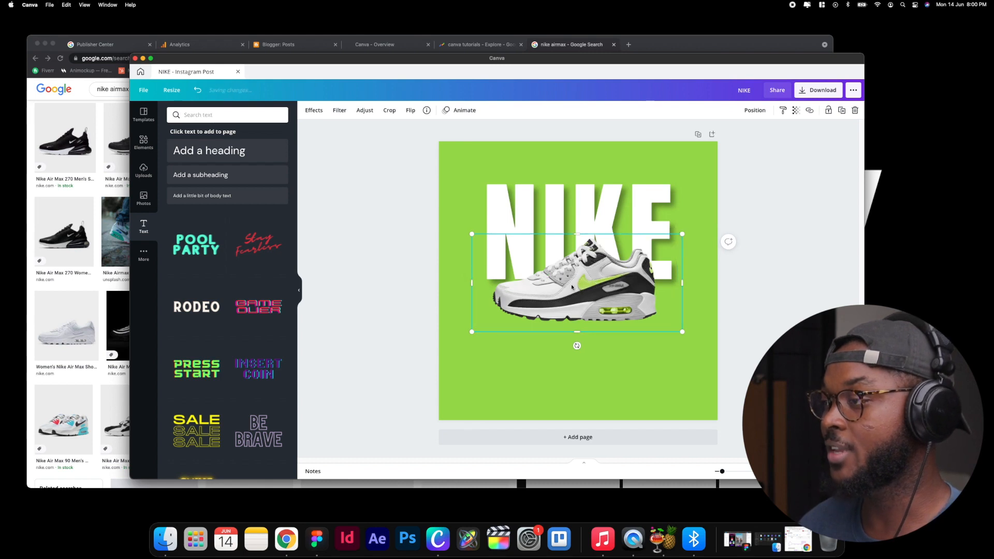
mouse_move(596, 281)
left_mouse_down()
mouse_move(641, 363)
mouse_move(592, 315)
mouse_move(610, 288)
left_mouse_up()
key("Delete")
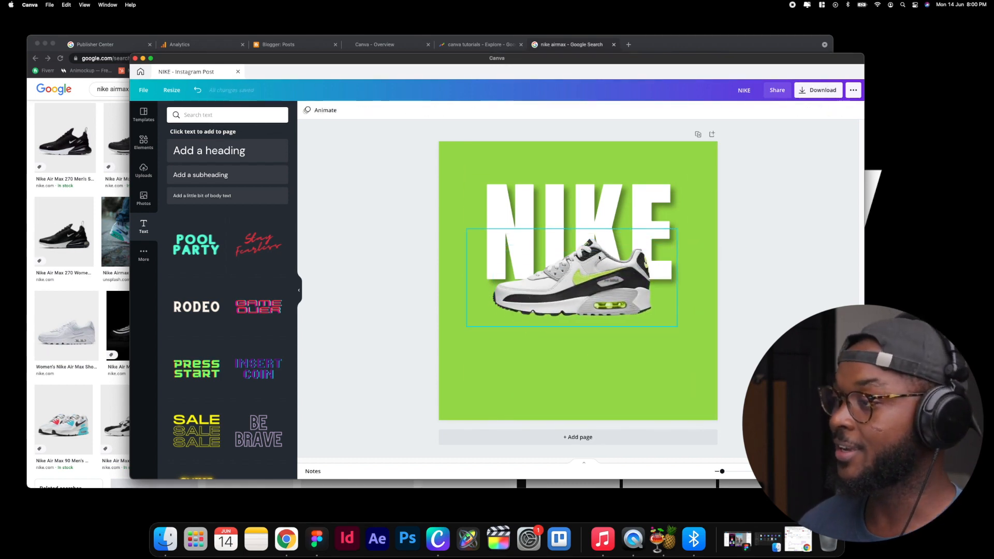
Step: Duplicate the shoe and move the copy to the bottom of the page, clear of the original
left_click(572, 276)
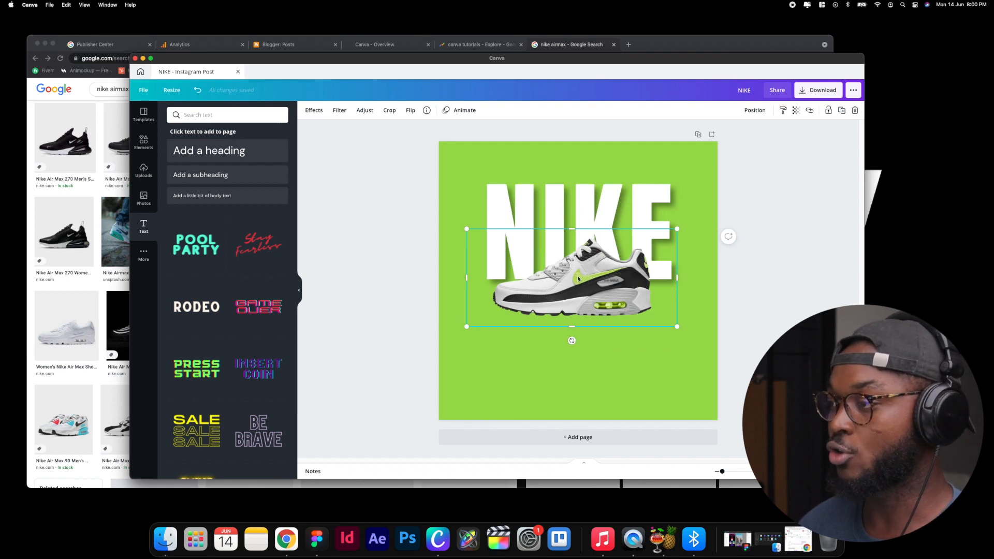
key("super+d")
left_click_drag(577, 275, 580, 352)
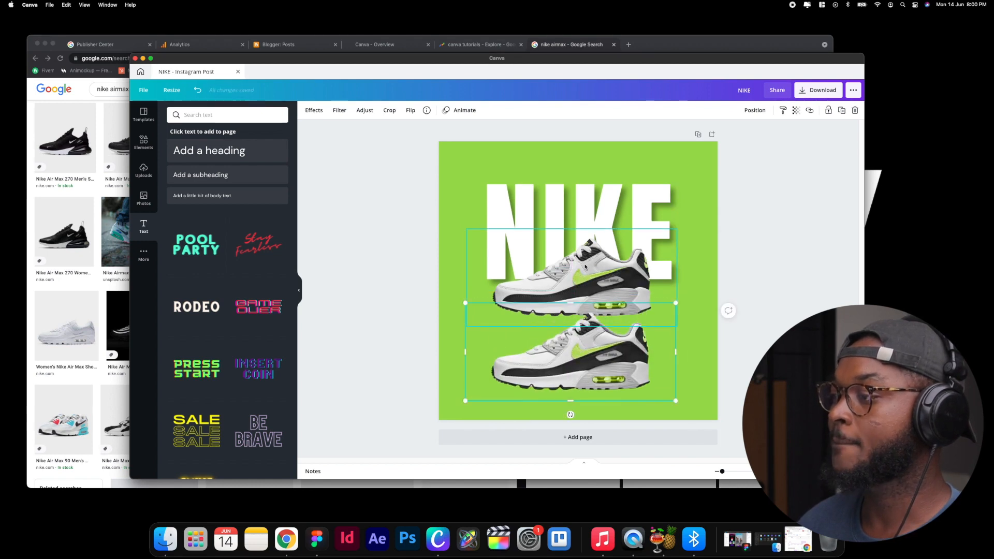
left_click(580, 279)
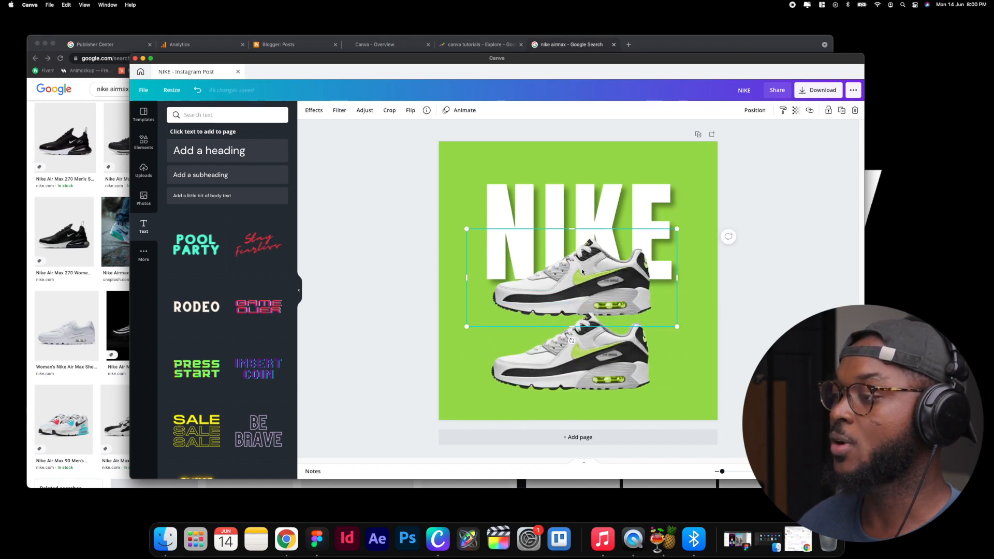
left_click_drag(572, 367, 571, 398)
Step: Send the original shoe backwards so it sits behind the NIKE heading
left_click(581, 273)
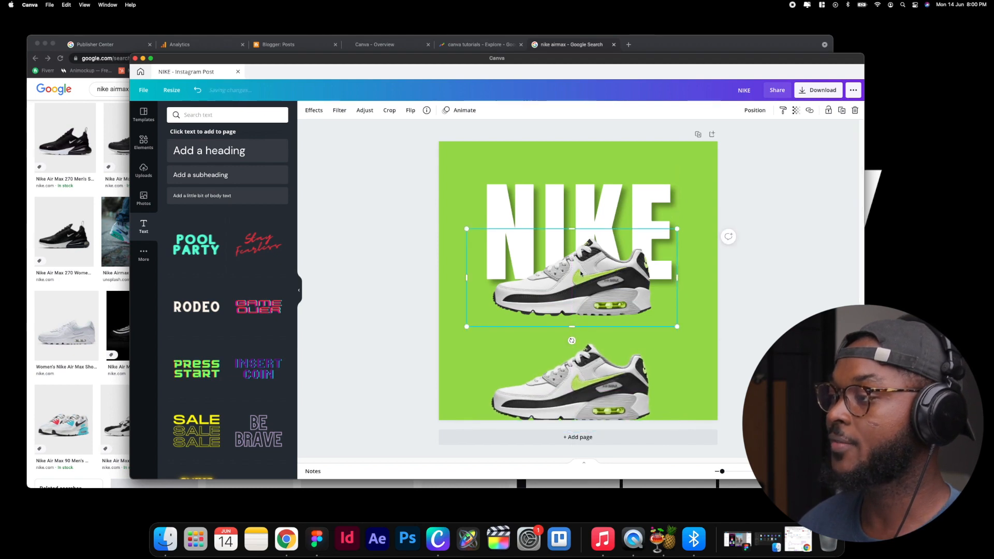
left_click(753, 110)
left_click(724, 136)
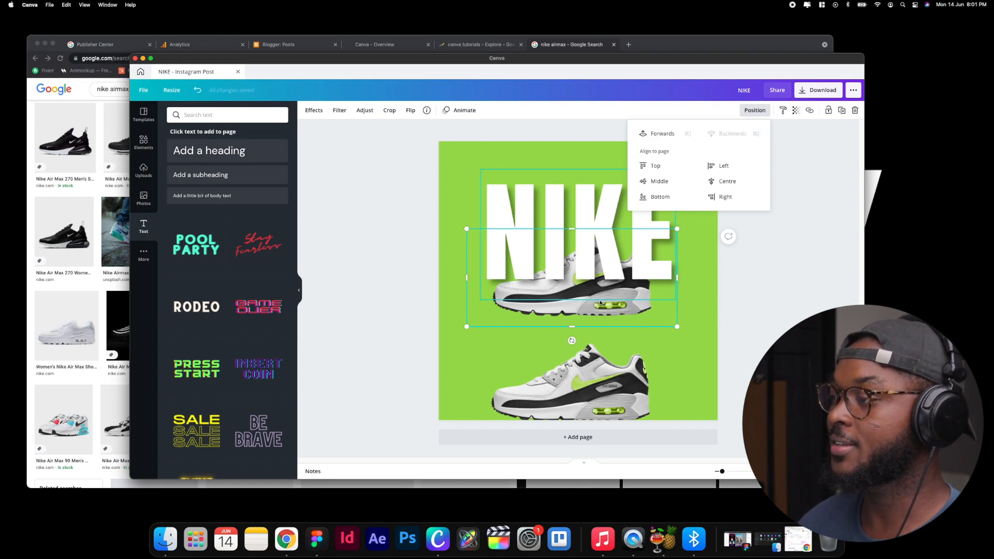
Step: Move the lower shoe copy up so it lies exactly over the original shoe, in front of the NIKE heading
left_click(642, 407)
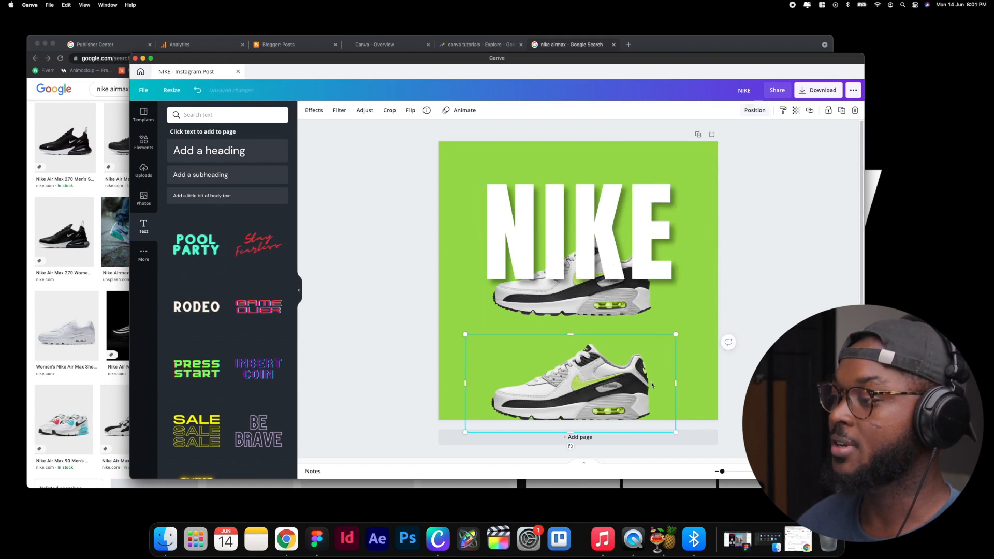
left_click_drag(582, 408, 585, 301)
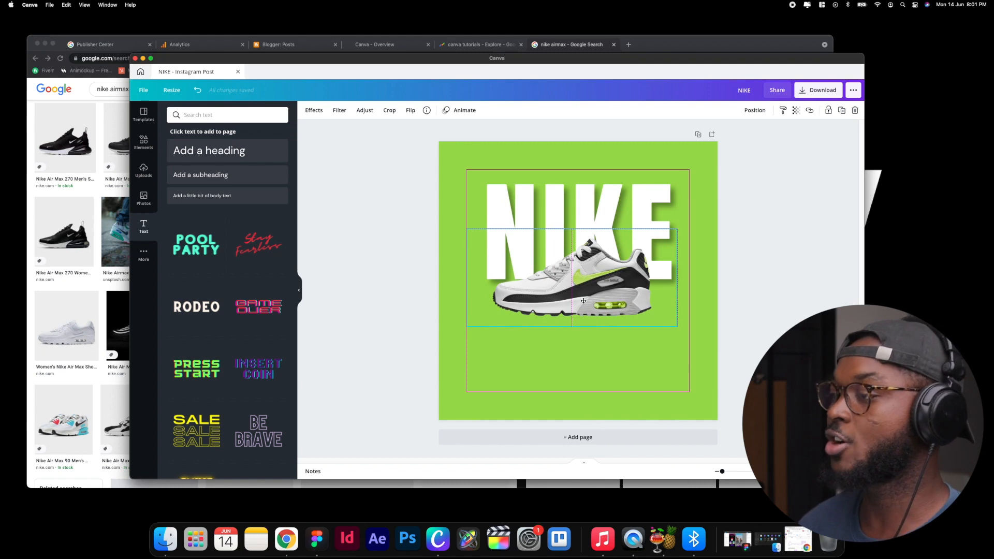
left_click_drag(583, 301, 584, 300)
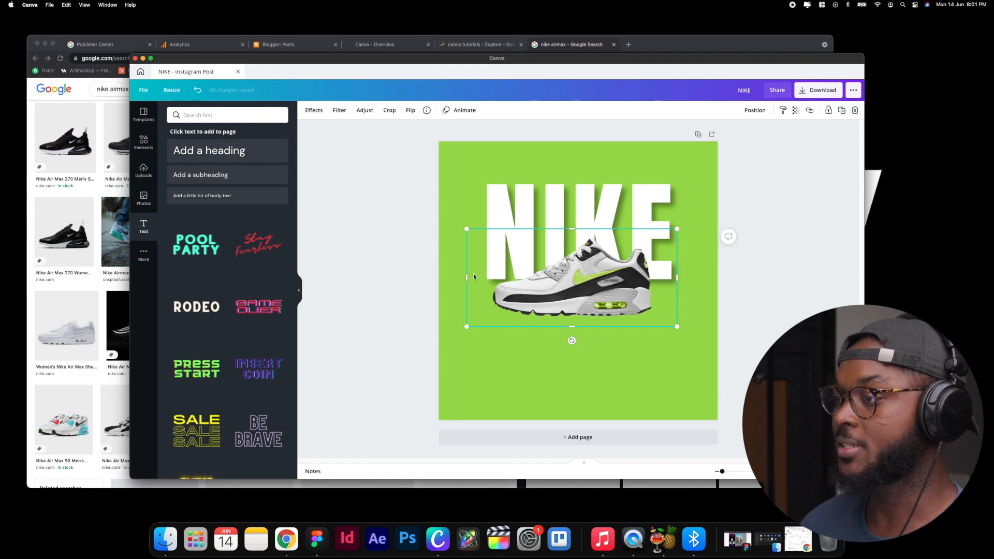
Step: Crop the front shoe copy from the toe side to its middle, leaving only the heel half in front of the NIKE heading
left_click_drag(468, 276, 577, 262)
left_click(695, 360)
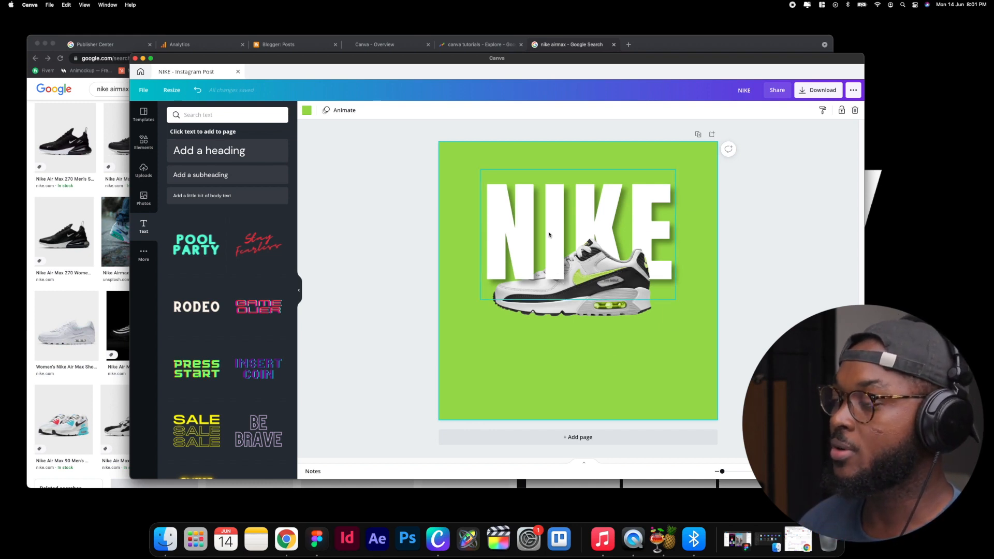
left_click(554, 213)
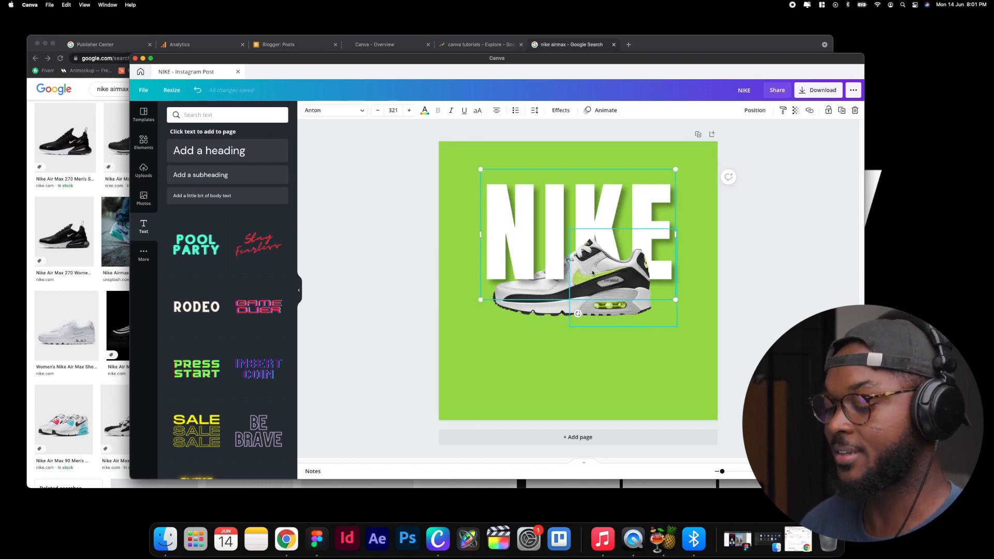
scroll(567, 351, "up", 5)
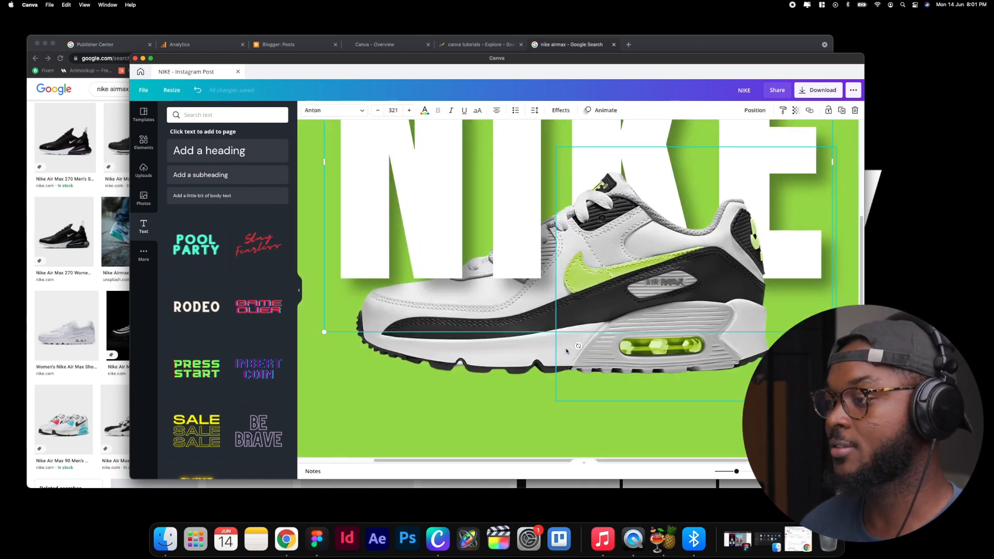
left_click(508, 411)
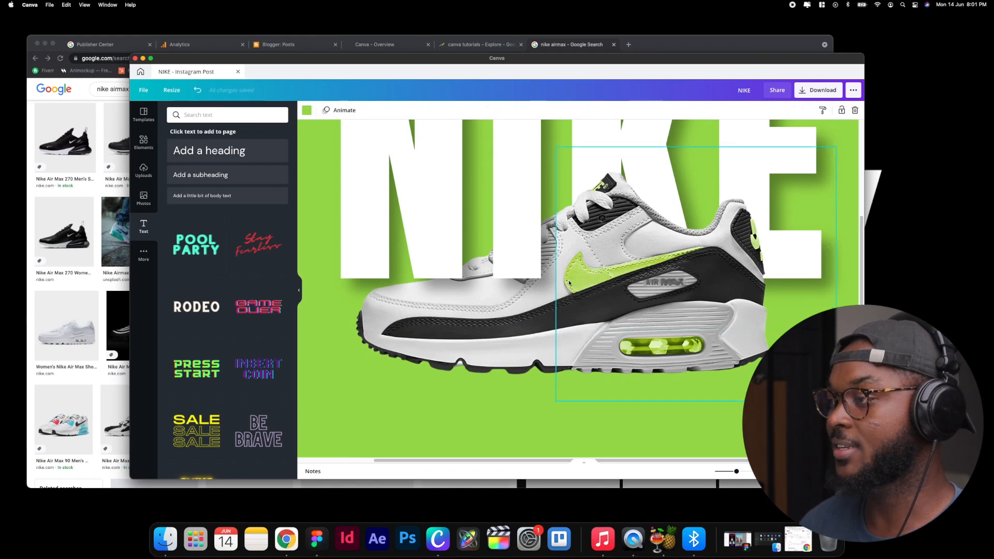
scroll(537, 366, "down", 8)
scroll(537, 367, "up", 10)
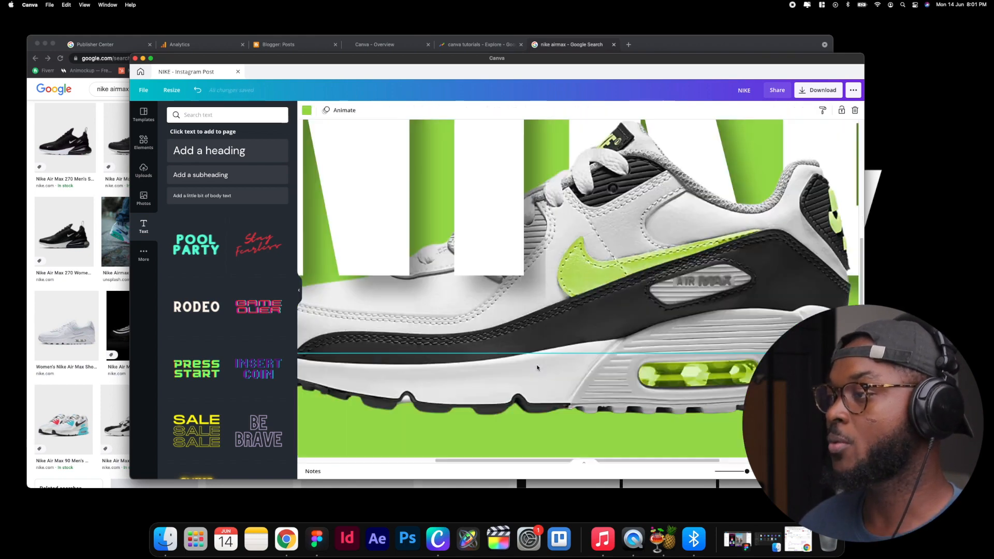
scroll(536, 368, "down", 6)
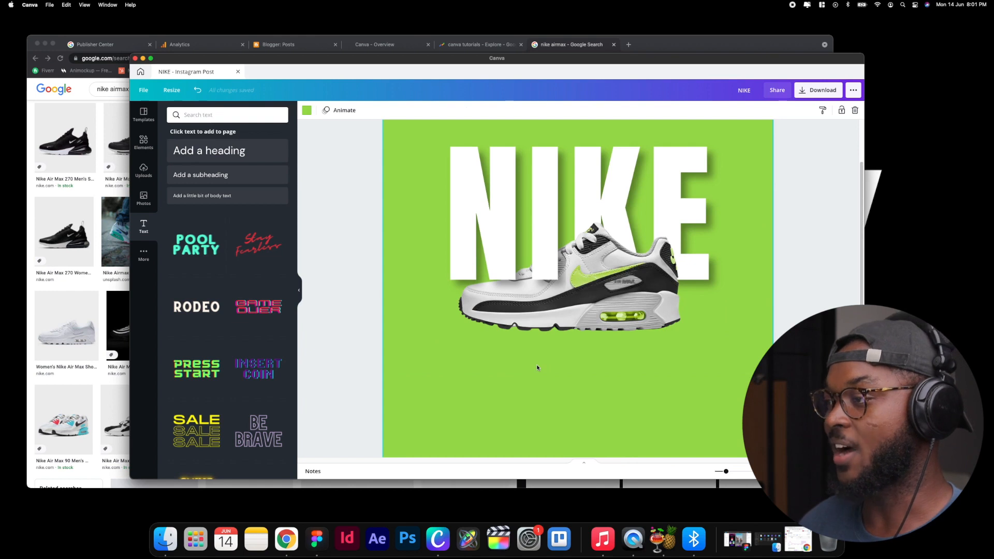
Step: Apply the Hollow text effect to the NIKE heading and change its colour to black
left_click(555, 176)
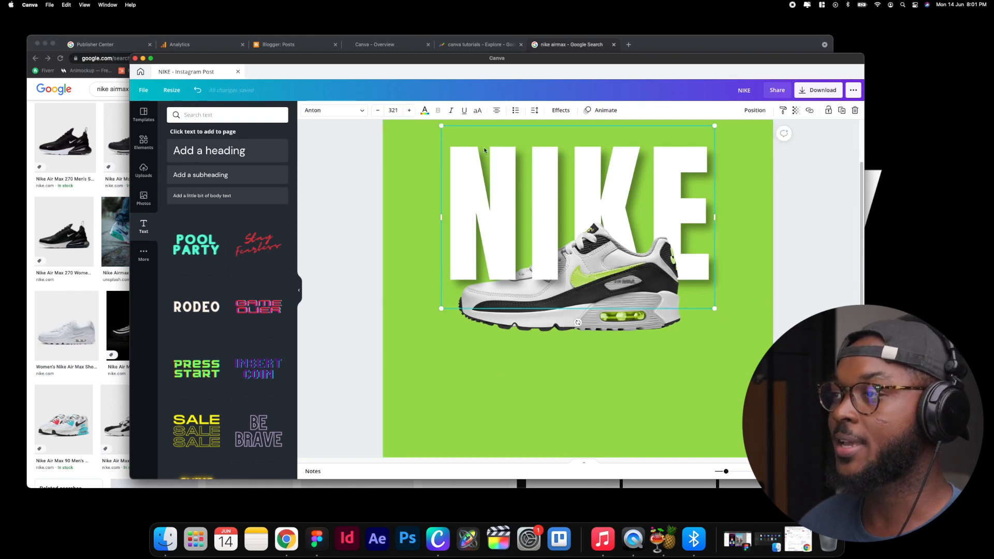
left_click(551, 110)
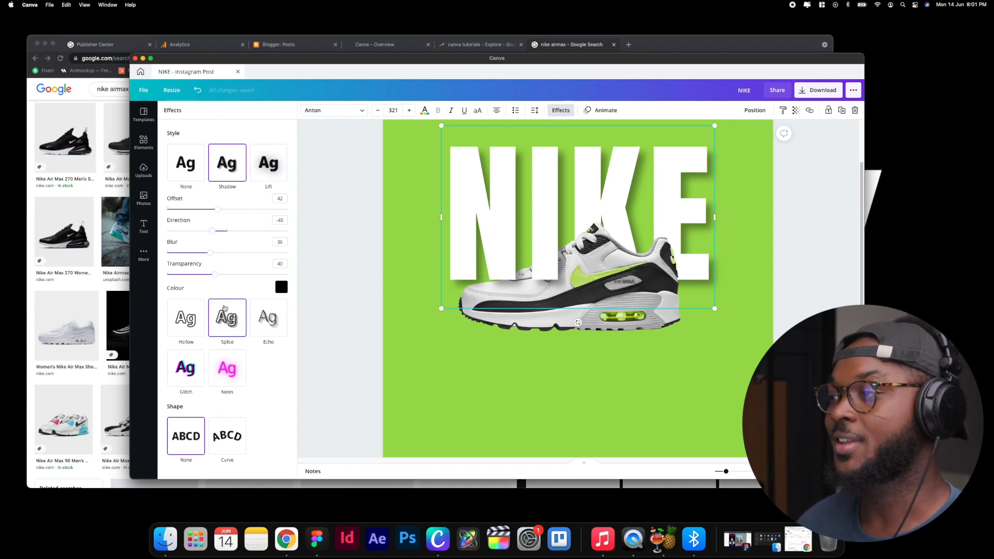
left_click(192, 322)
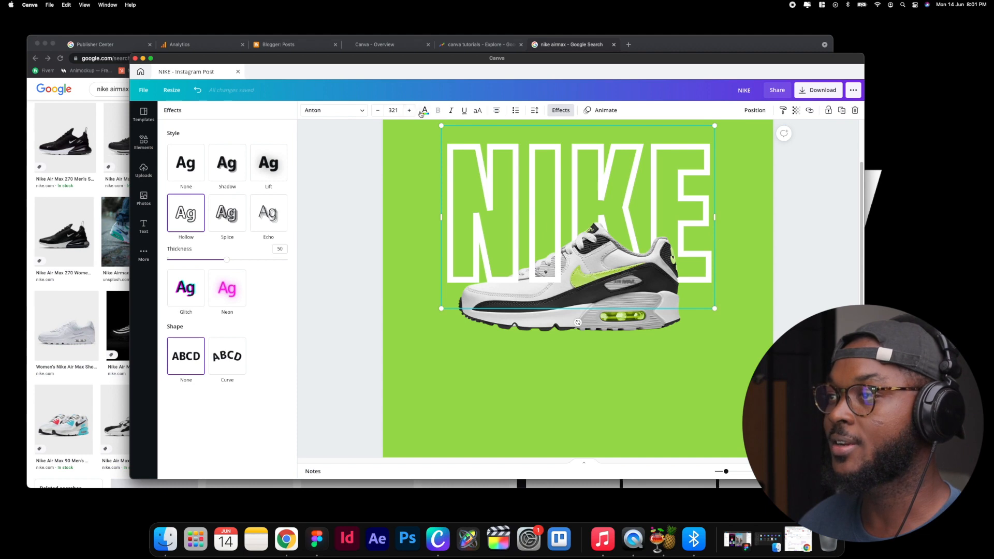
left_click(424, 111)
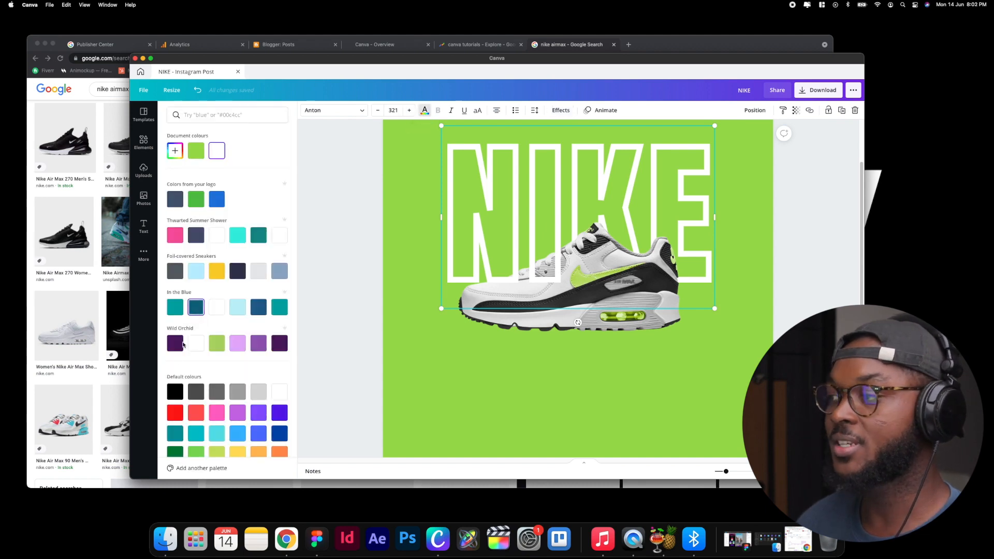
left_click(174, 393)
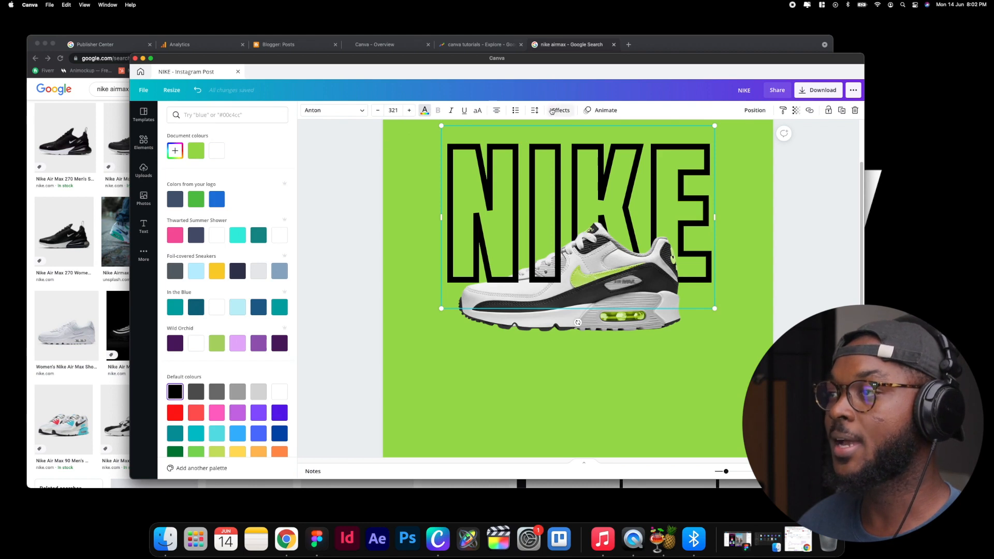
left_click(424, 110)
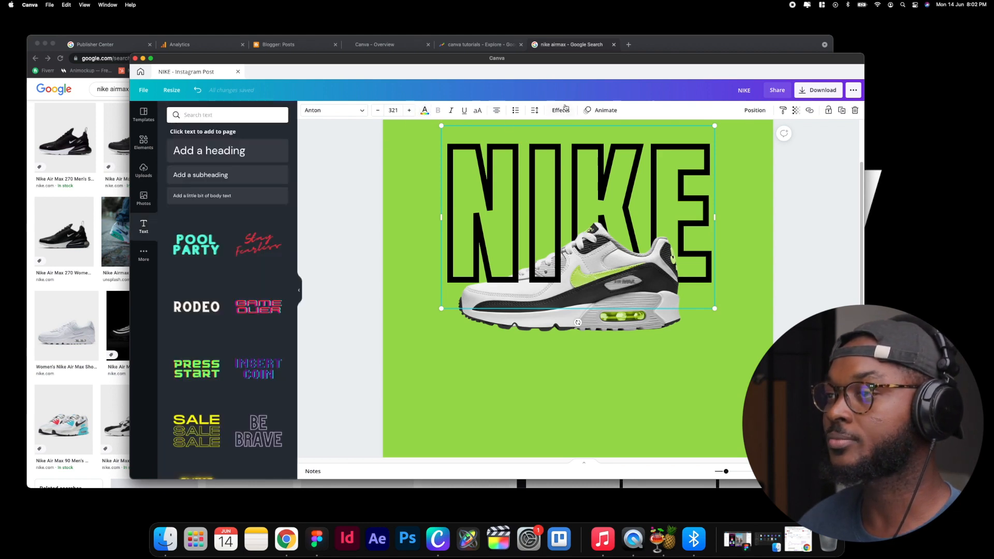
Step: Remove the text effect from the NIKE heading, try several default colours on it and settle on purple
left_click(561, 110)
left_click(192, 166)
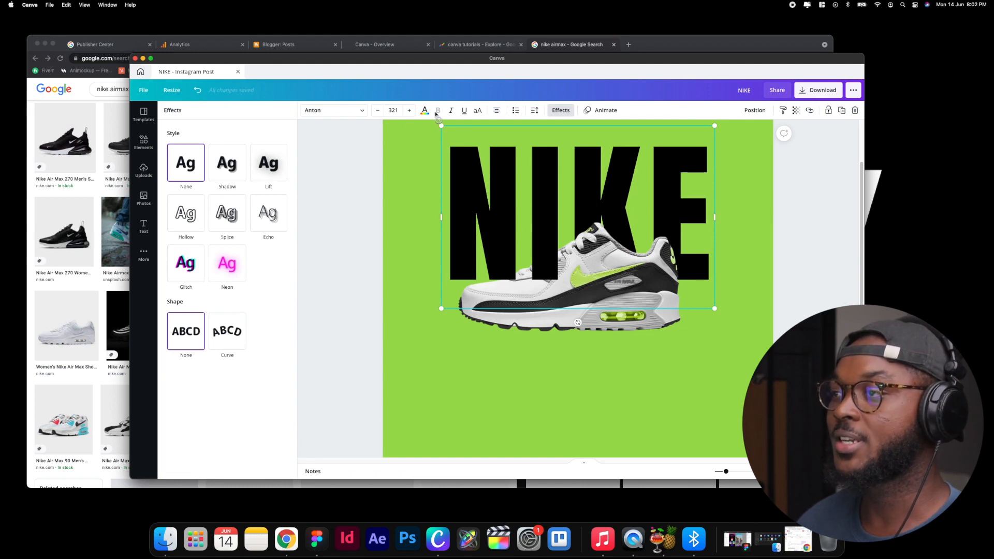
left_click(424, 111)
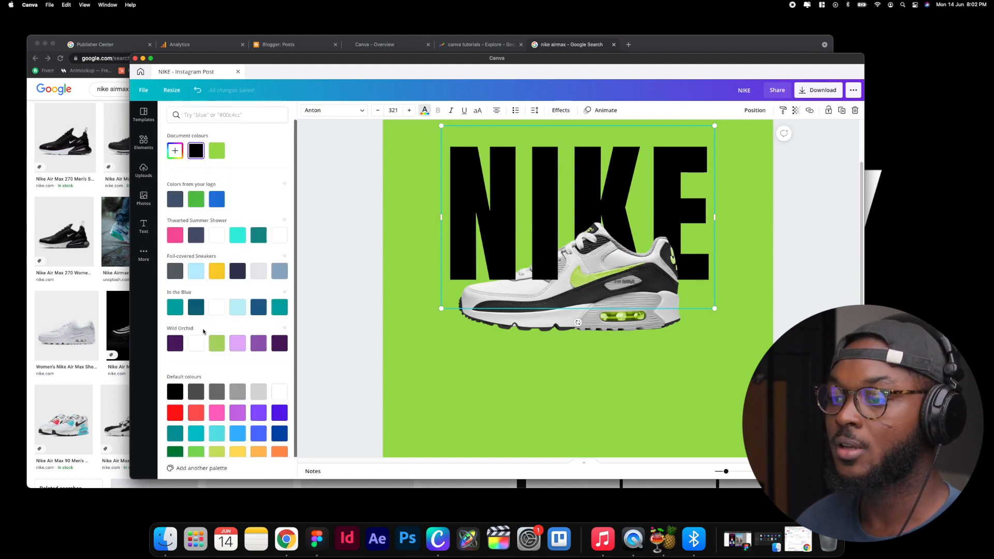
left_click(197, 412)
scroll(198, 412, "down", 1)
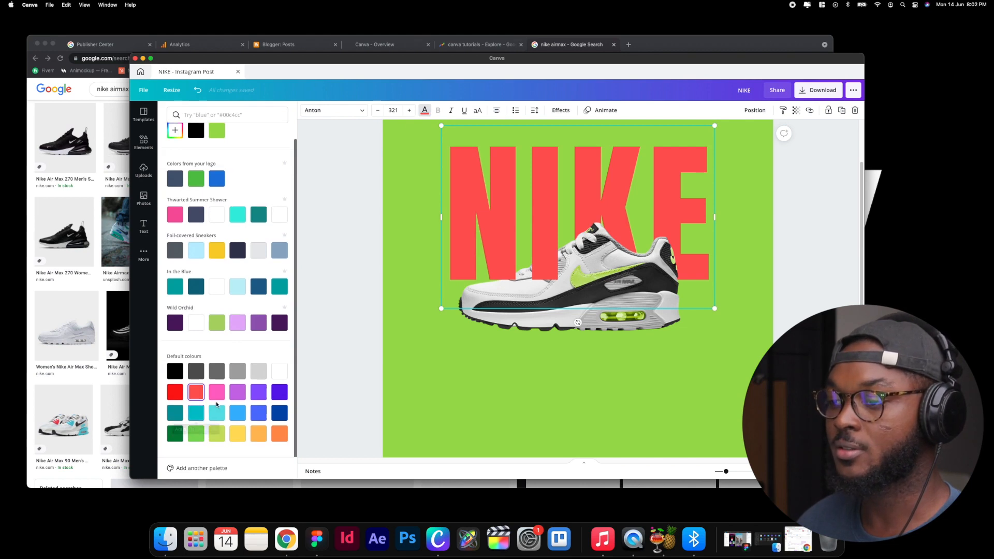
left_click(237, 433)
left_click(261, 376)
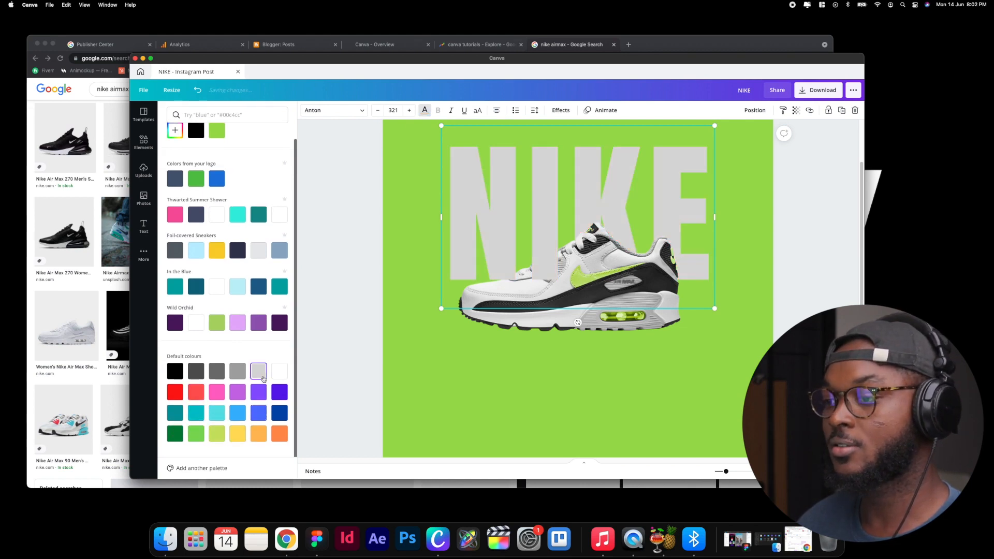
left_click(256, 395)
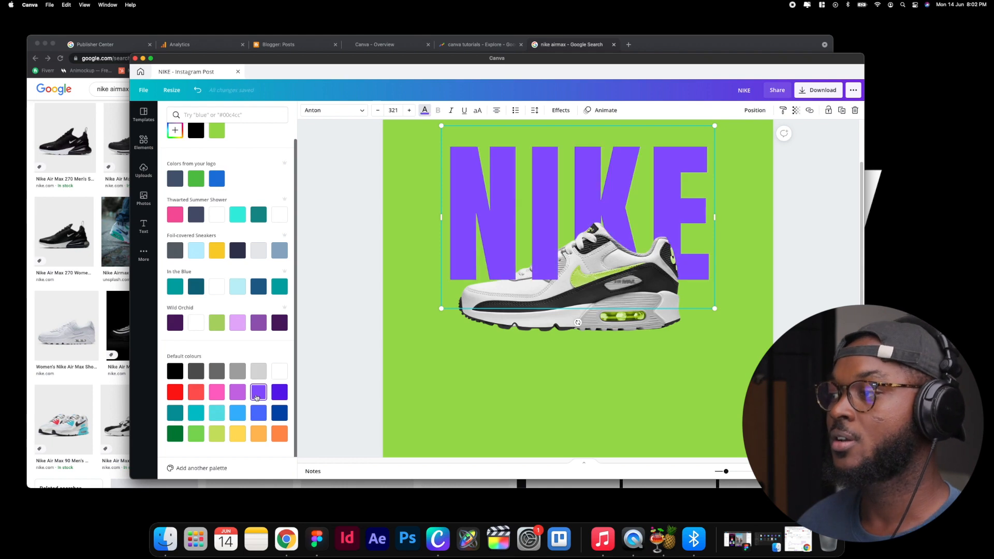
scroll(355, 344, "down", 5)
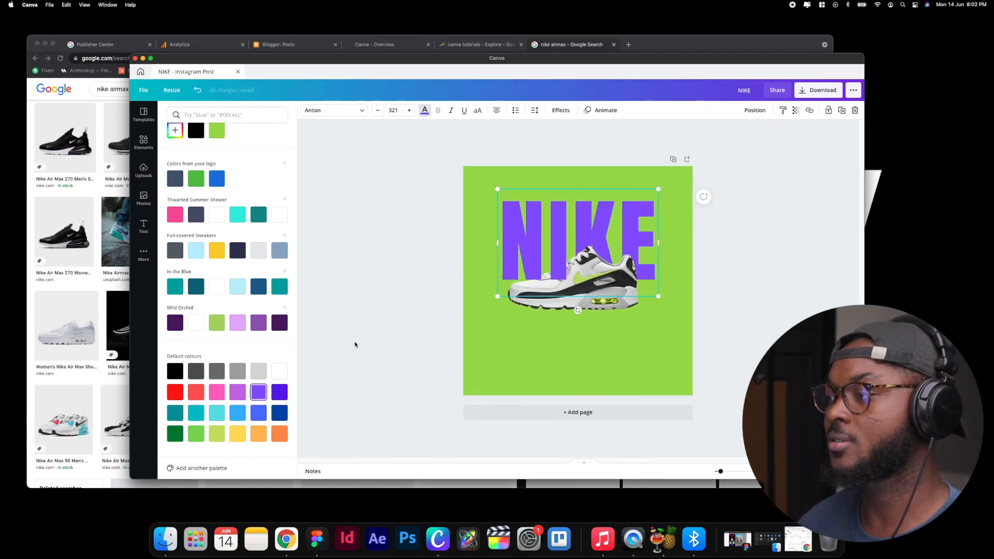
left_click(566, 324)
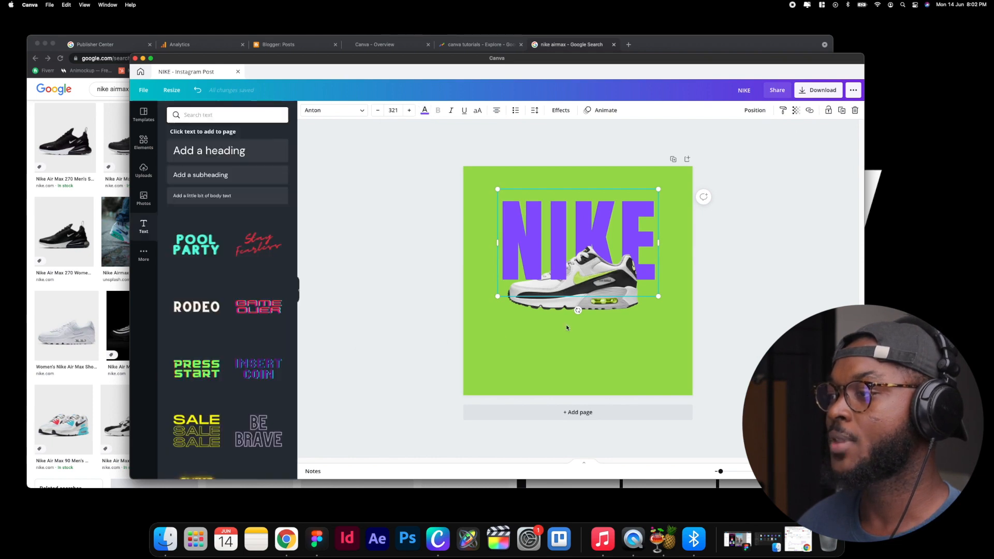
Step: Examine how the NIKE heading is layered between the full shoe and the cropped heel half
scroll(667, 329, "up", 5)
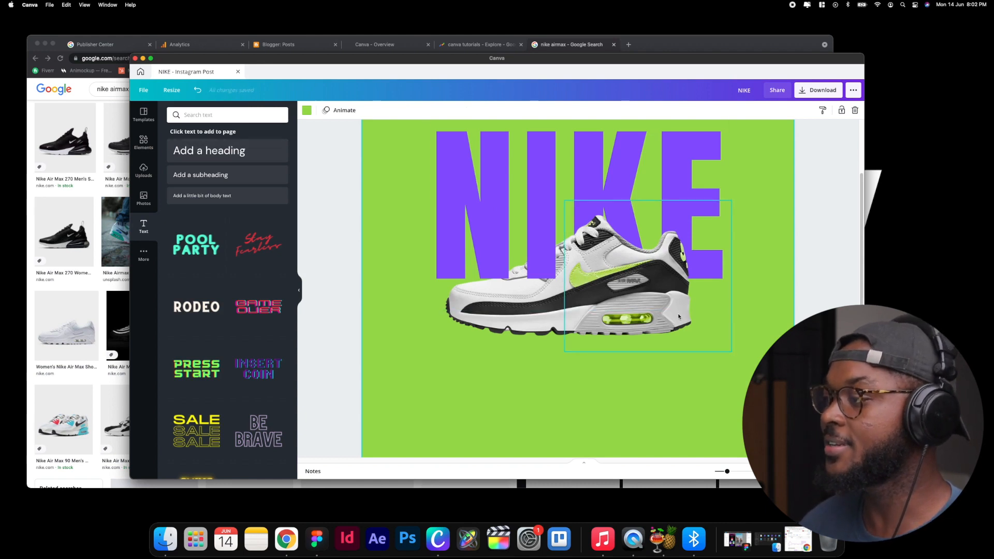
left_click(651, 279)
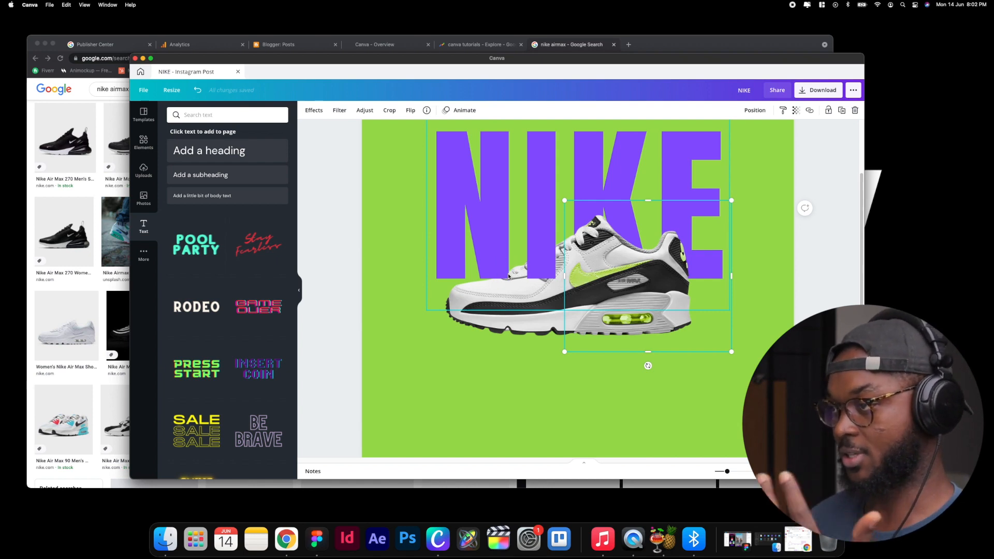
left_click(528, 307)
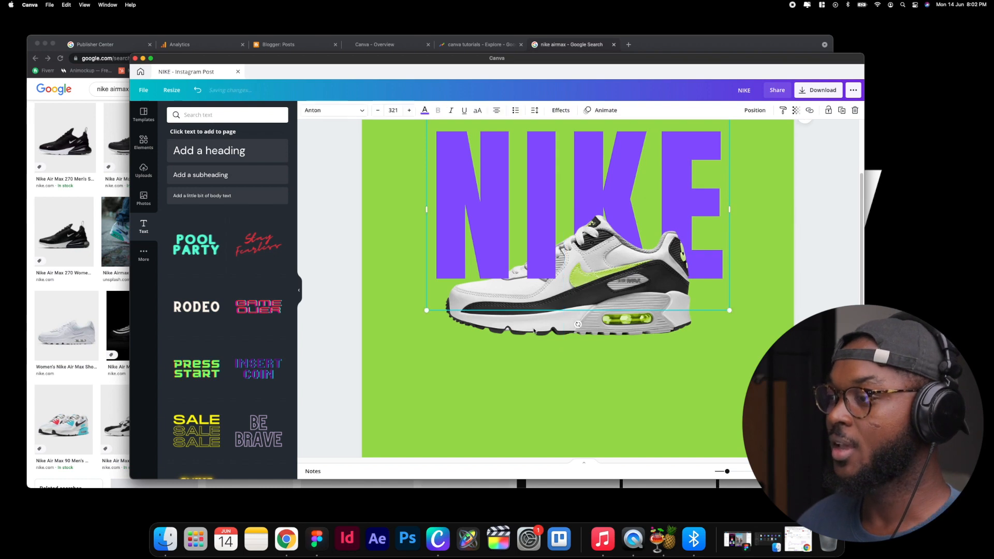
left_click_drag(539, 307, 538, 344)
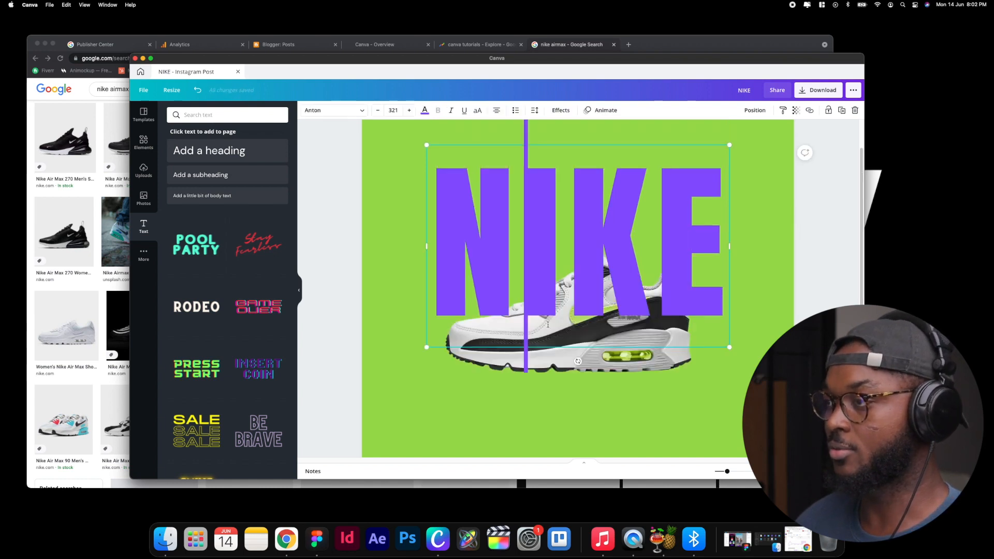
left_click(698, 403)
key("super+minus")
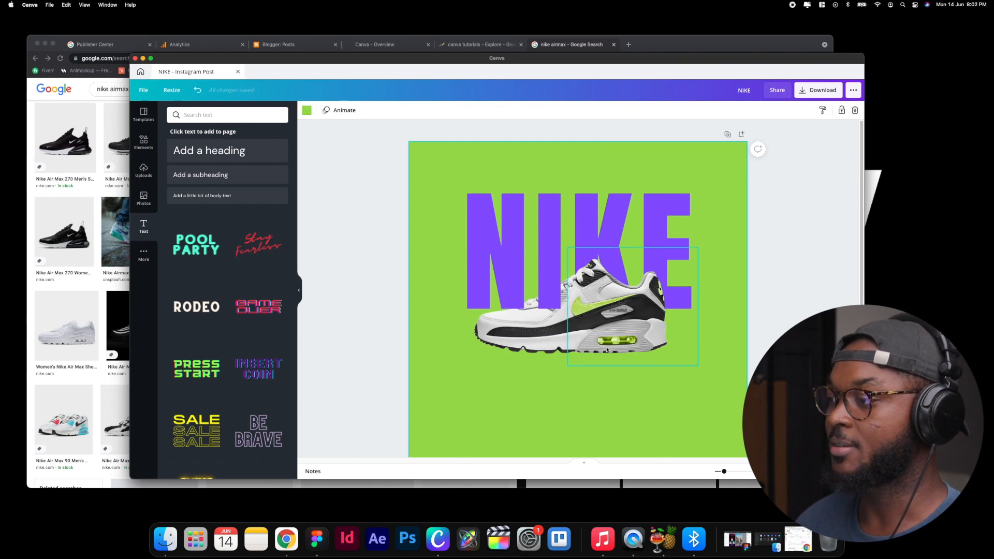
left_click(590, 343)
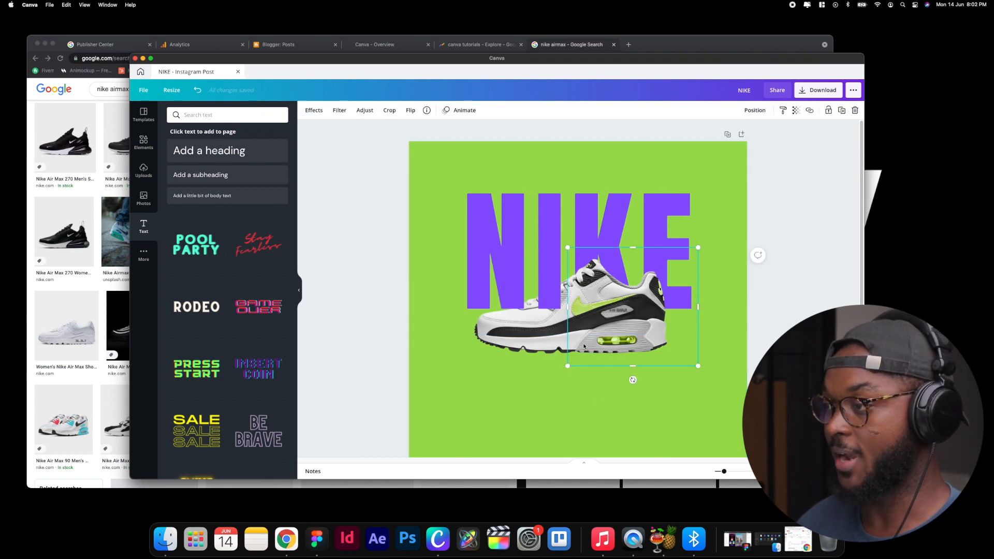
Step: Examine the full shoe and the NIKE heading as separate layers by selecting each in turn
left_click(557, 352)
left_click(551, 355)
left_click(537, 355)
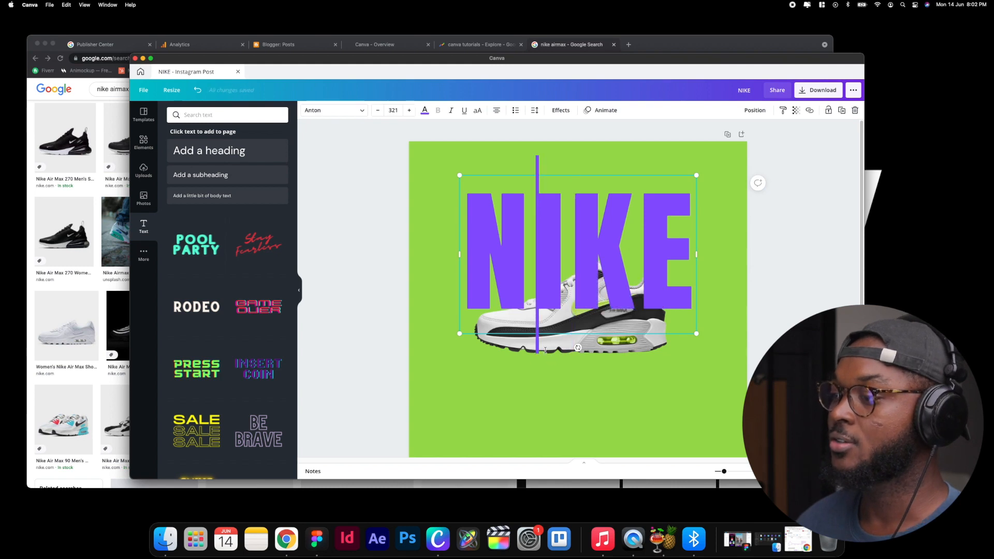
left_click(452, 358)
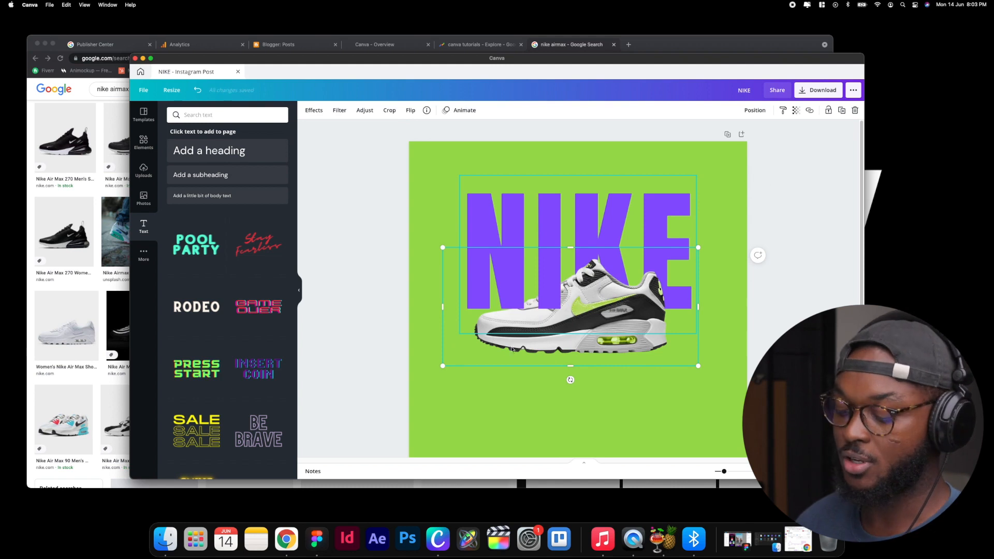
left_click(569, 395)
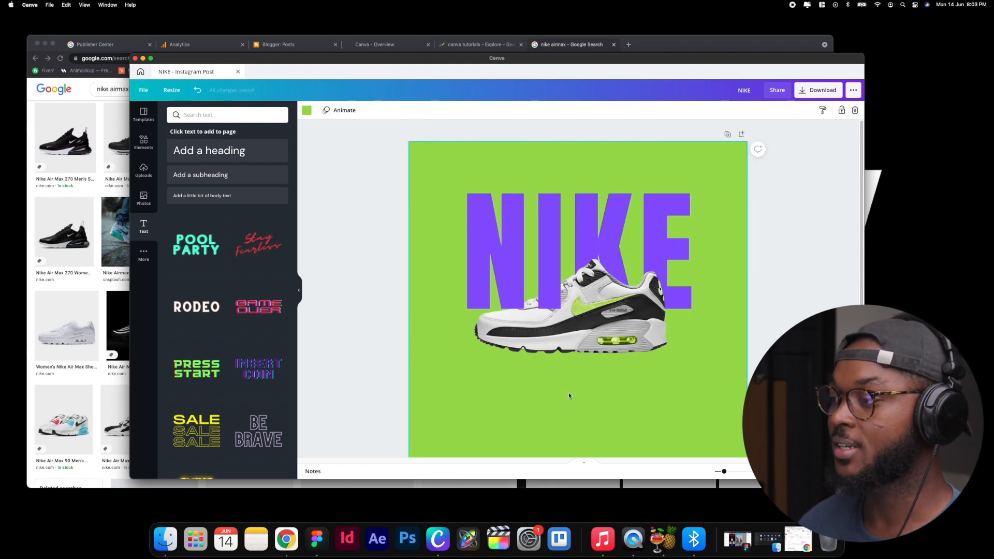
Step: Duplicate the full shoe, align the copy exactly over the original and try cropping it from the heel side towards the toe
left_click(534, 344)
key("BackSpace")
left_click(534, 344)
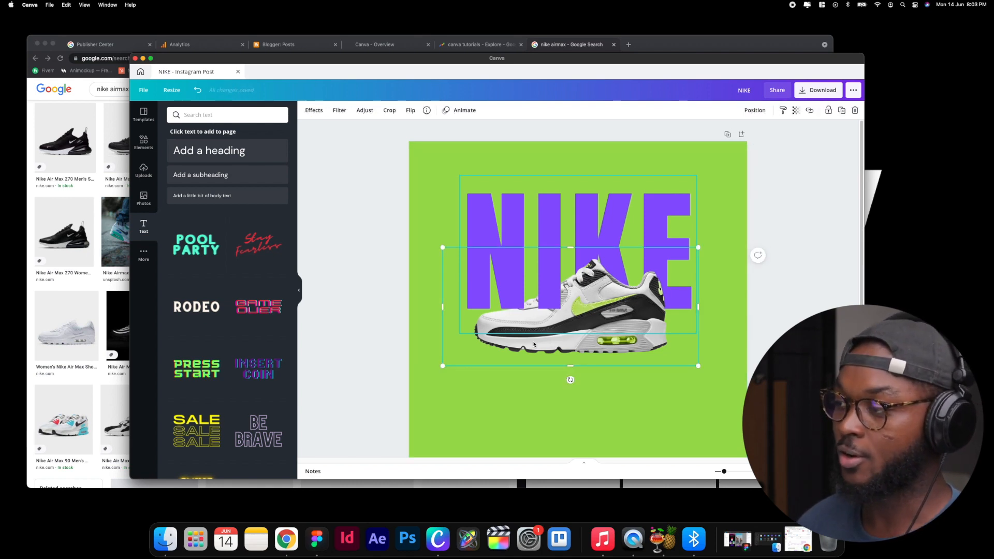
key("super+d")
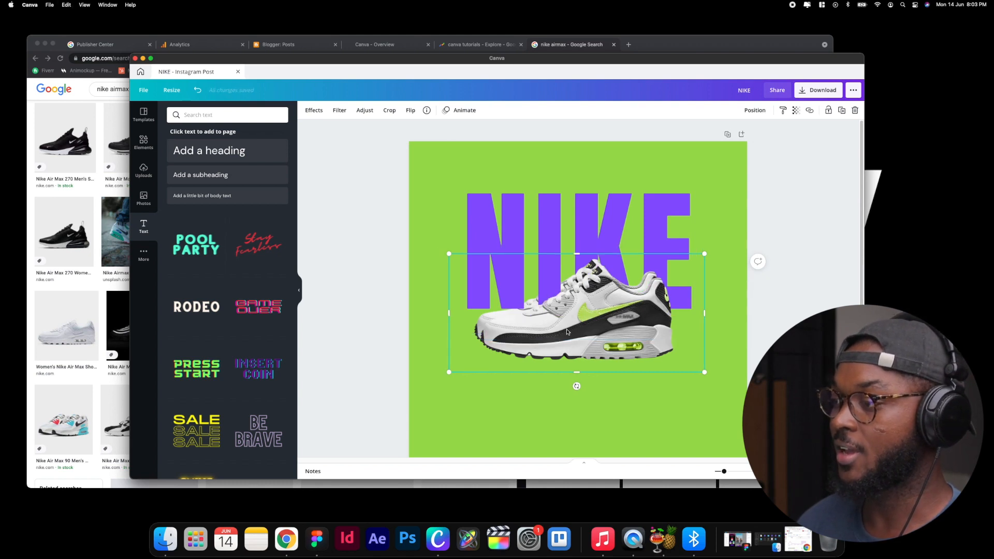
mouse_move(568, 331)
left_mouse_down()
mouse_move(561, 399)
mouse_move(558, 325)
left_mouse_up()
left_click_drag(635, 314, 638, 314)
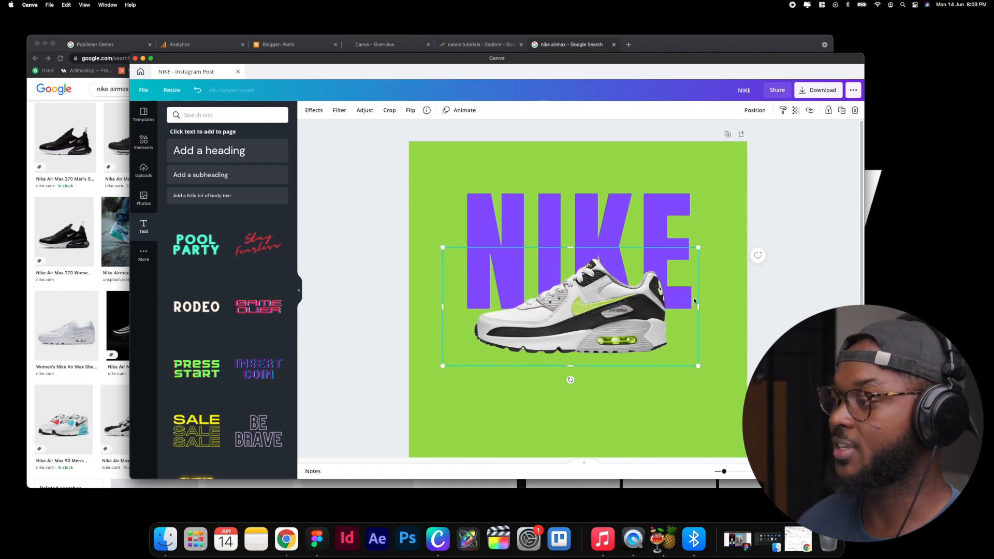
left_click_drag(699, 309, 533, 328)
left_click(642, 387)
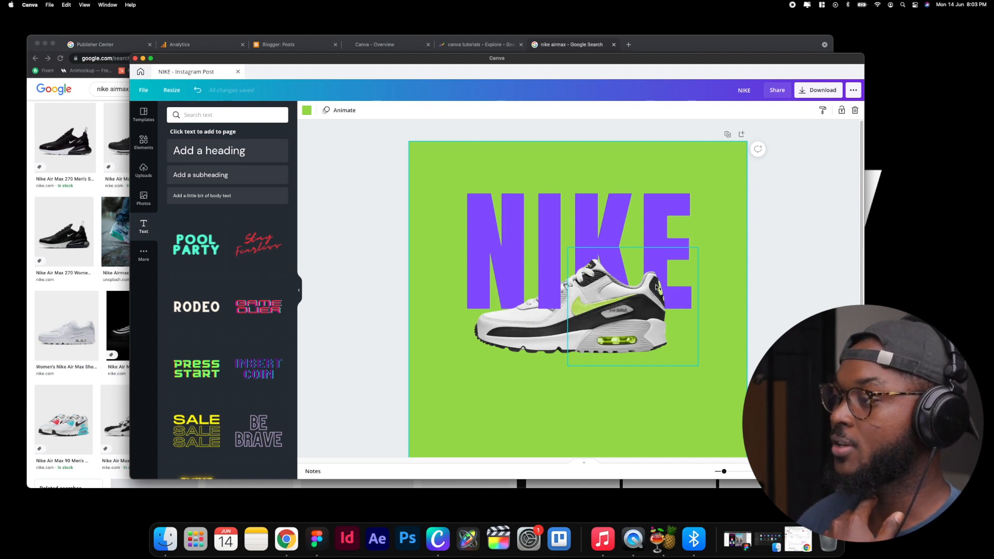
Step: Duplicate the cropped heel half and align the copy exactly over the original heel half
left_click(656, 303)
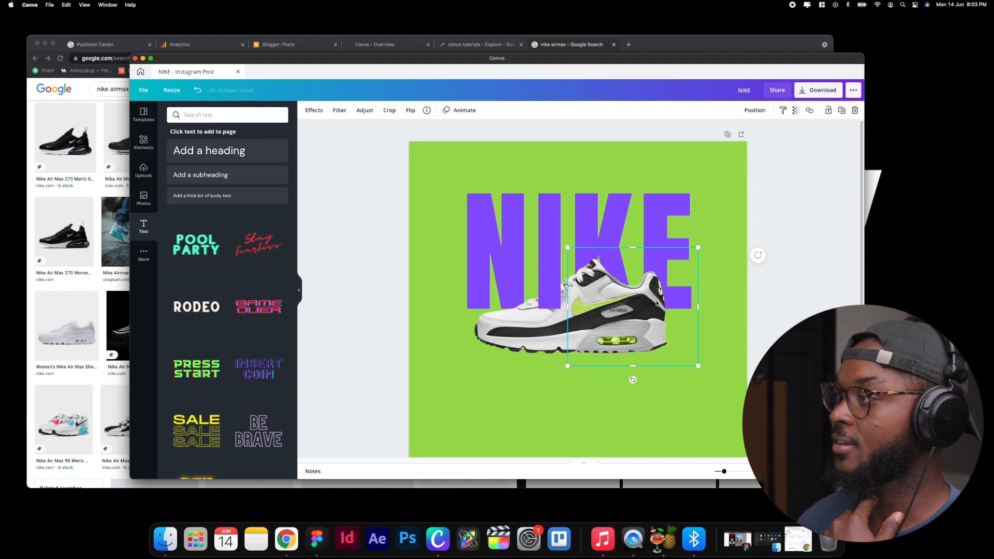
left_click(755, 110)
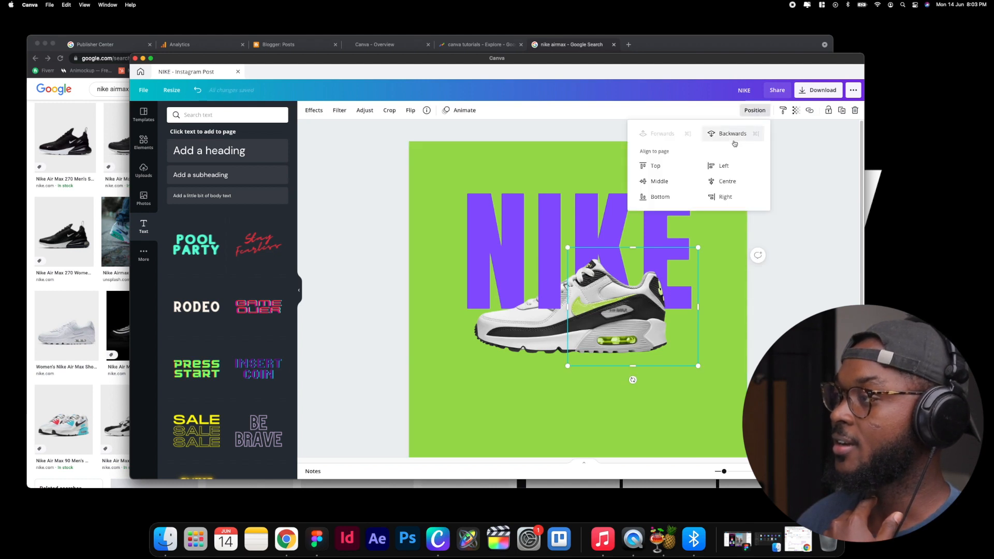
left_click(755, 111)
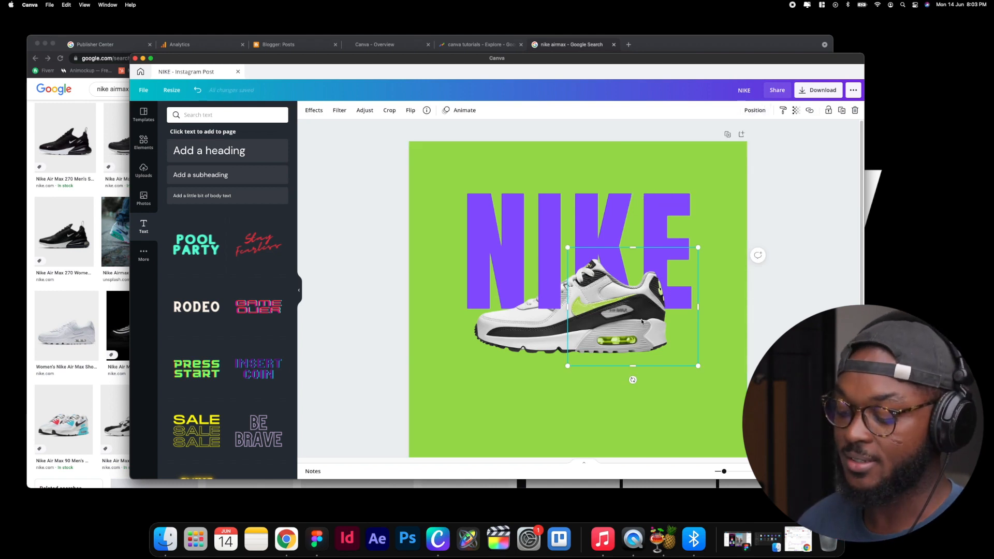
left_click_drag(641, 319, 612, 383)
left_click(638, 289)
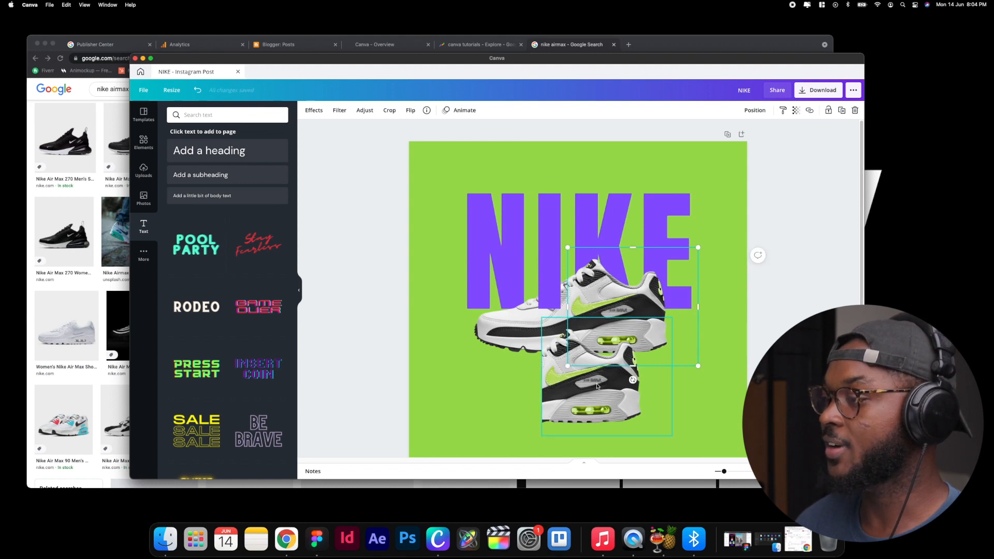
left_click_drag(597, 385, 621, 321)
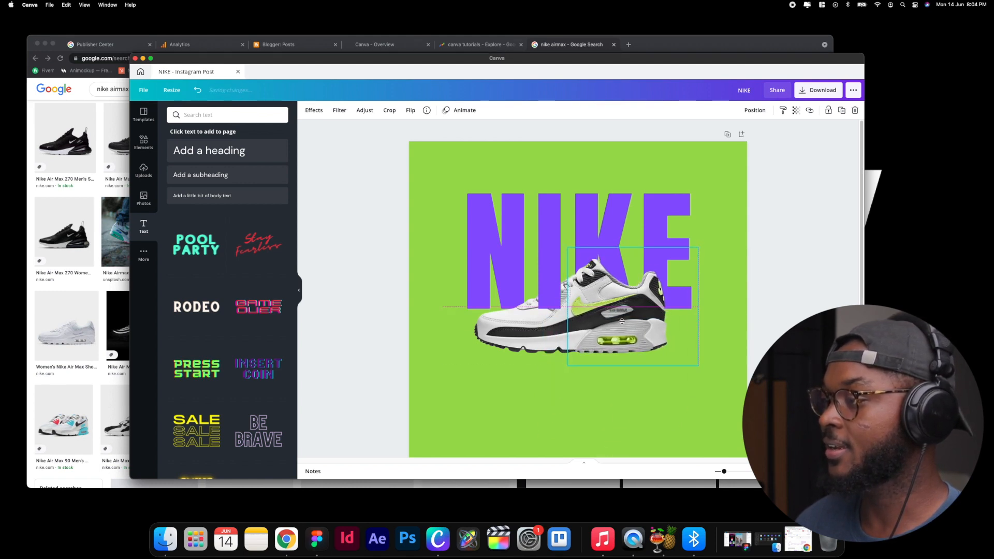
Step: Crop one heel half back to the left edge of the letter E and send the uncropped one backwards behind the NIKE heading
left_click_drag(698, 306, 635, 308)
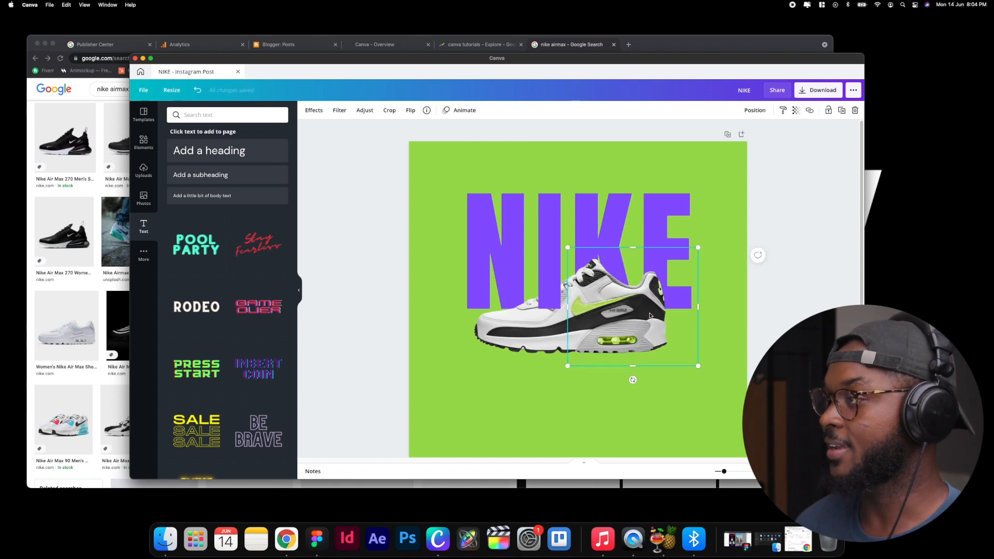
left_click(755, 111)
left_click(733, 134)
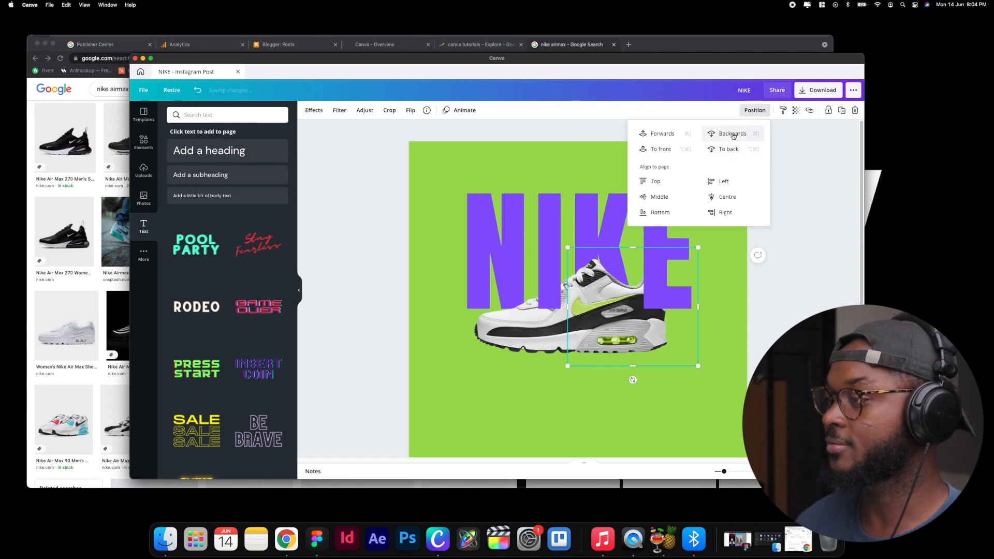
left_click(734, 287)
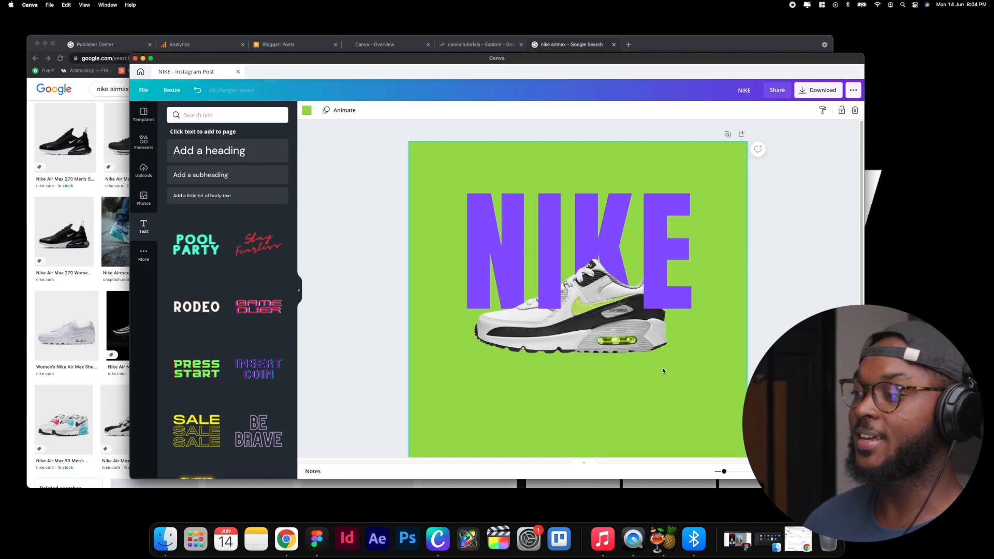
Step: Search the elements for SHADOW and place a soft elliptical shadow under the shoe's sole
scroll(663, 371, "down", 2)
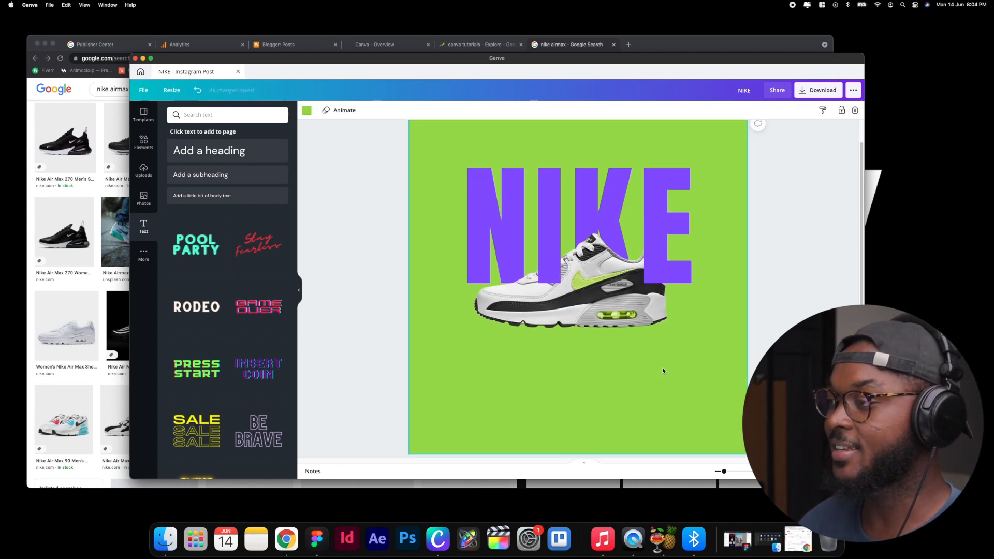
scroll(663, 371, "up", 1)
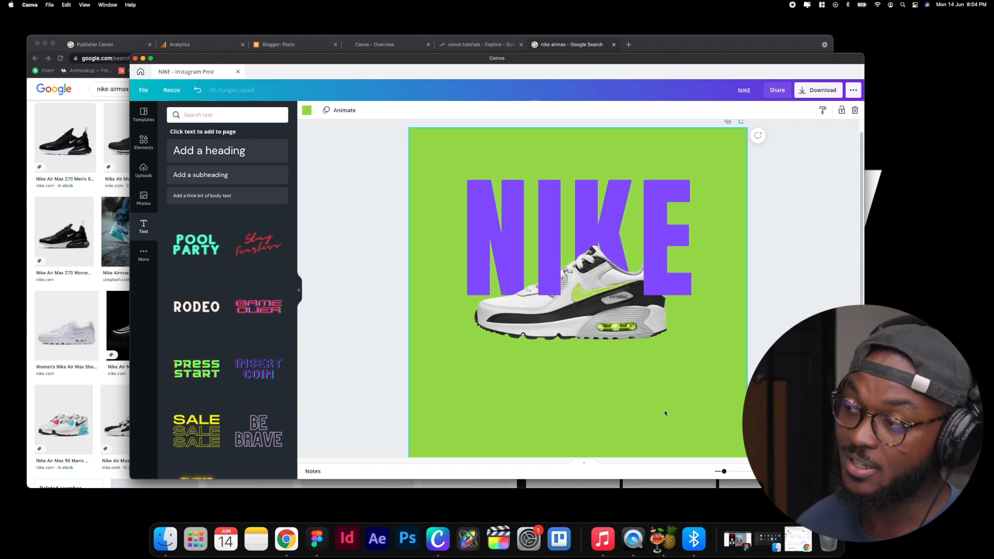
scroll(665, 413, "down", 4)
scroll(665, 413, "up", 1)
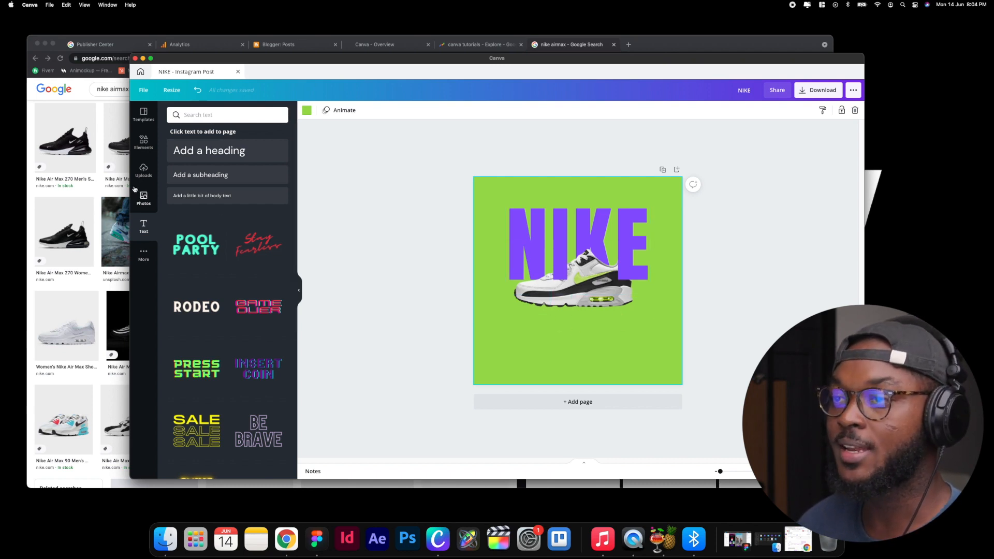
left_click(149, 146)
left_click(210, 112)
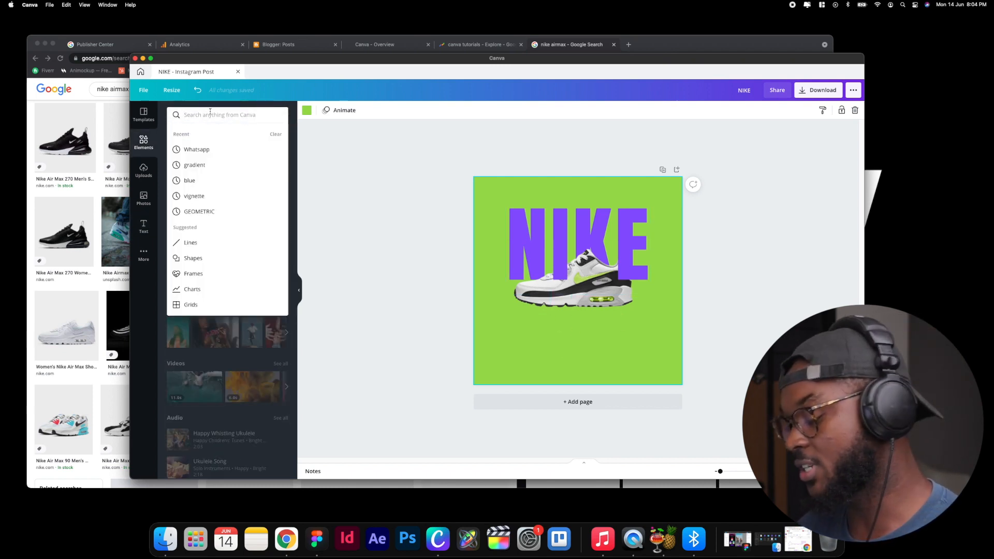
type("S")
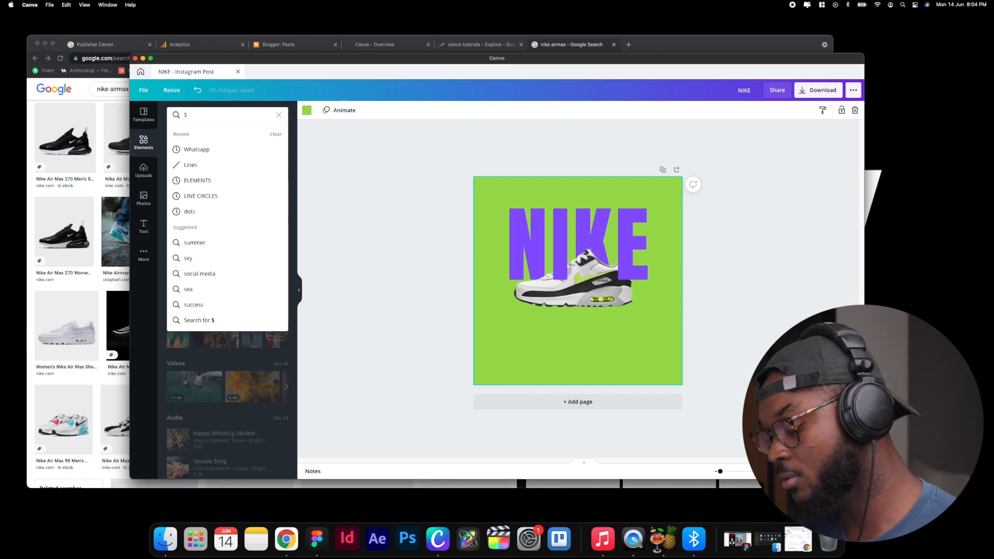
type("HADO")
type("W")
key("Return")
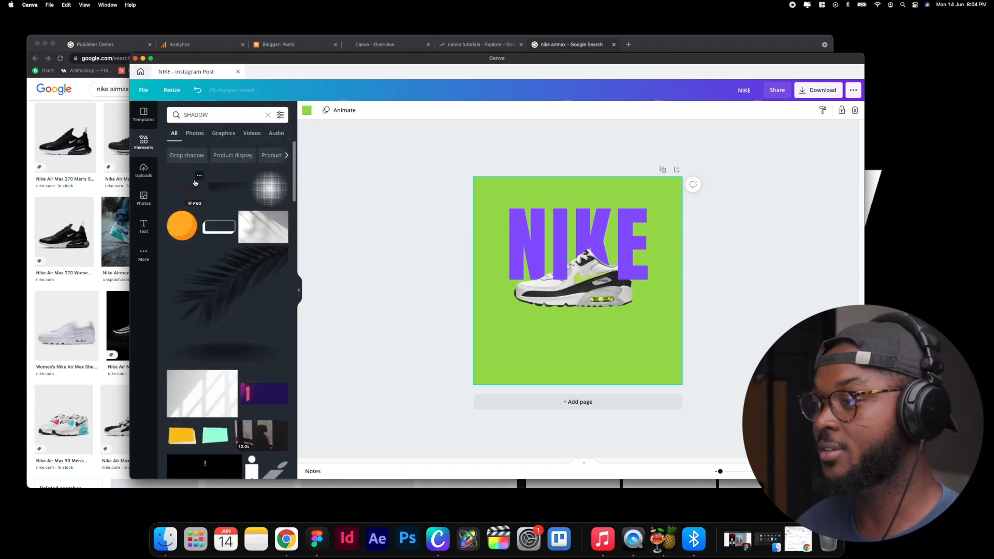
left_click(576, 283)
left_click_drag(576, 283, 574, 311)
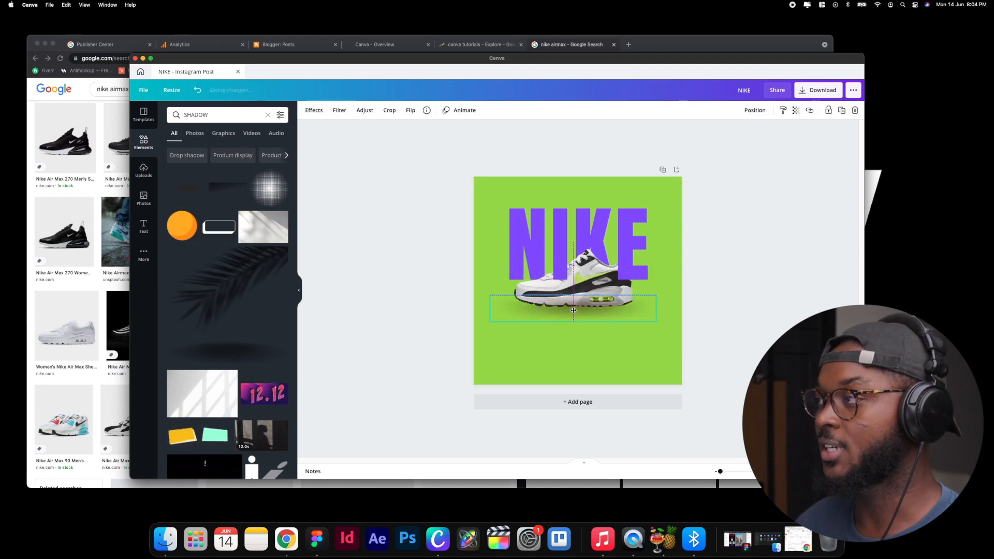
Step: Send the shadow behind the shoe, then enlarge it slightly and centre it horizontally on the page
left_click(754, 110)
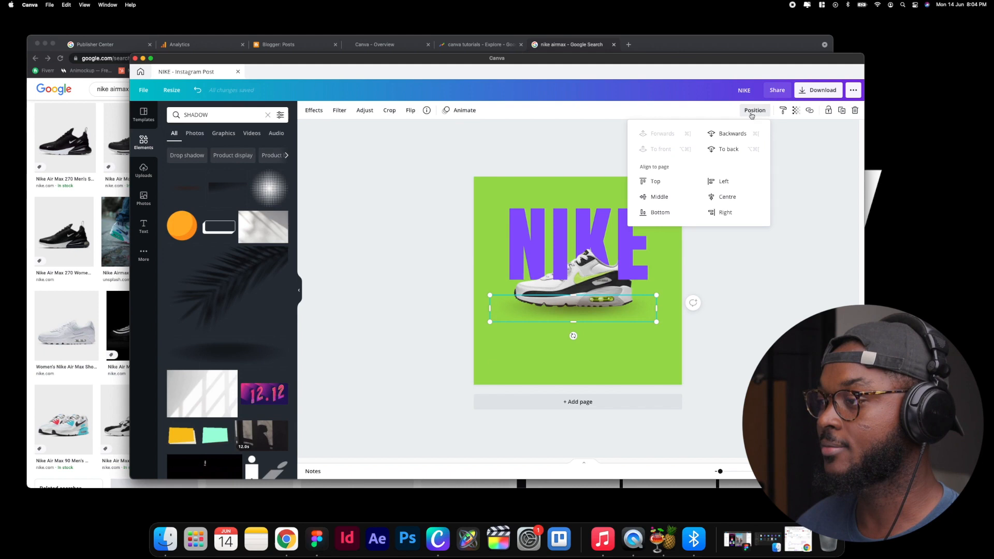
left_click(731, 135)
left_click(731, 135)
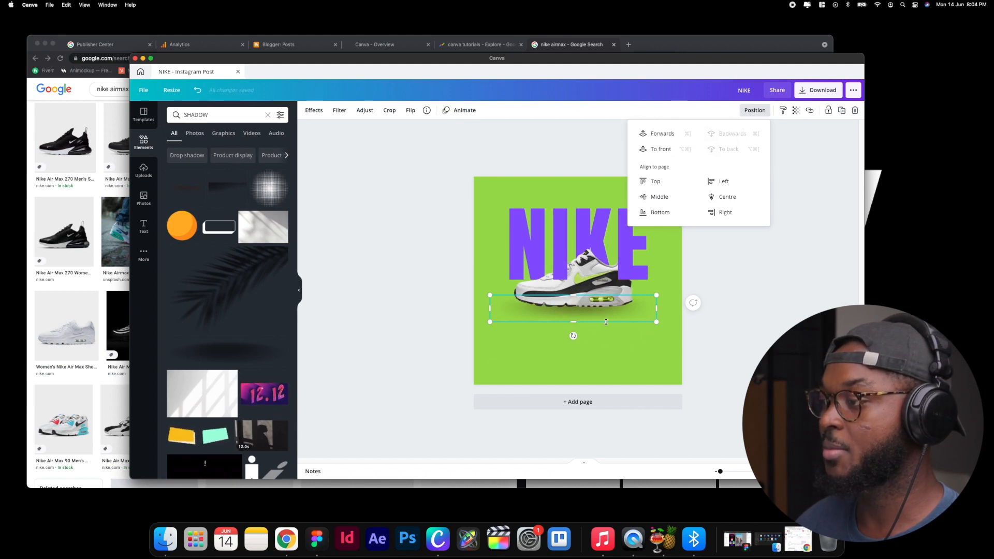
left_click_drag(658, 323, 678, 325)
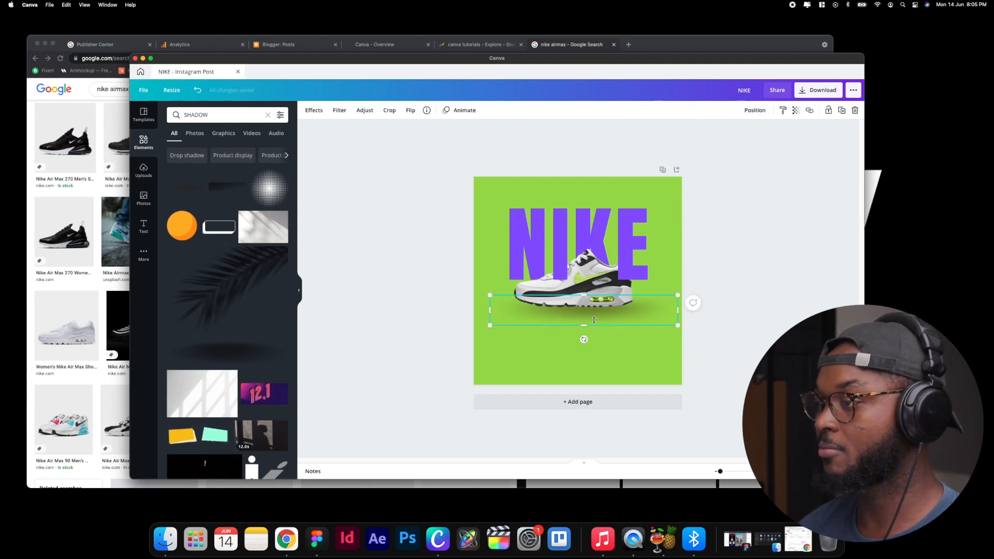
left_click_drag(594, 319, 604, 324)
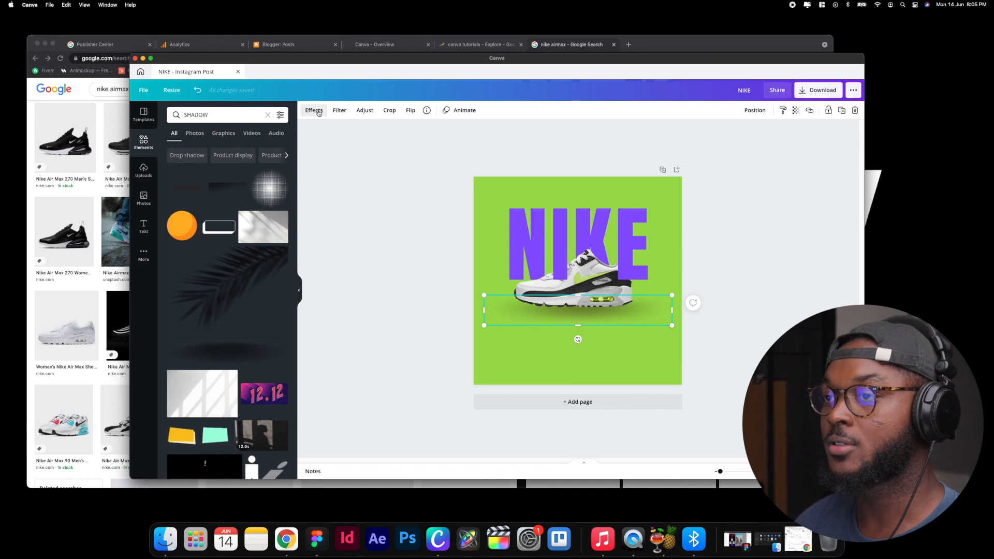
Step: Darken the shadow by lowering its brightness past -48 and set its saturation to -100
left_click(314, 110)
left_click(365, 110)
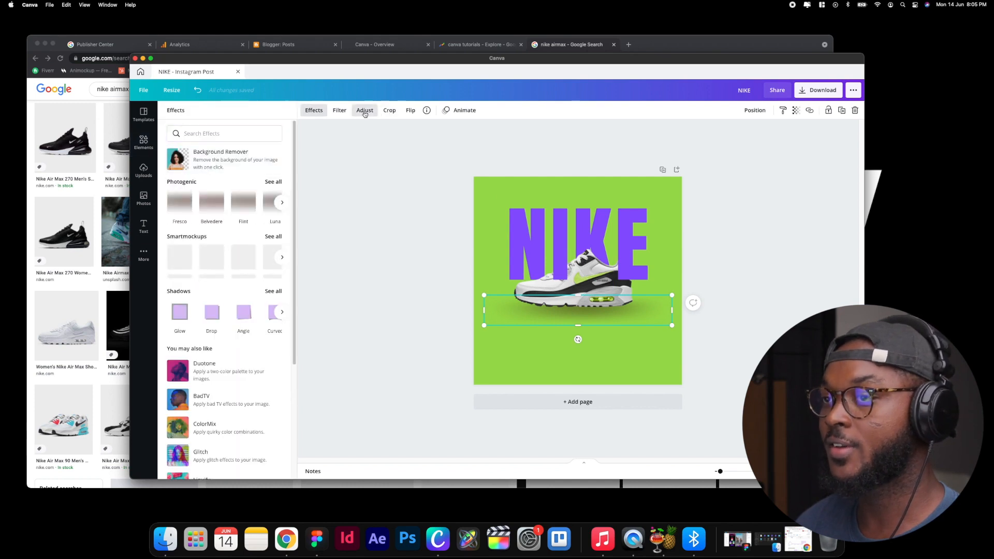
left_click_drag(234, 132, 219, 139)
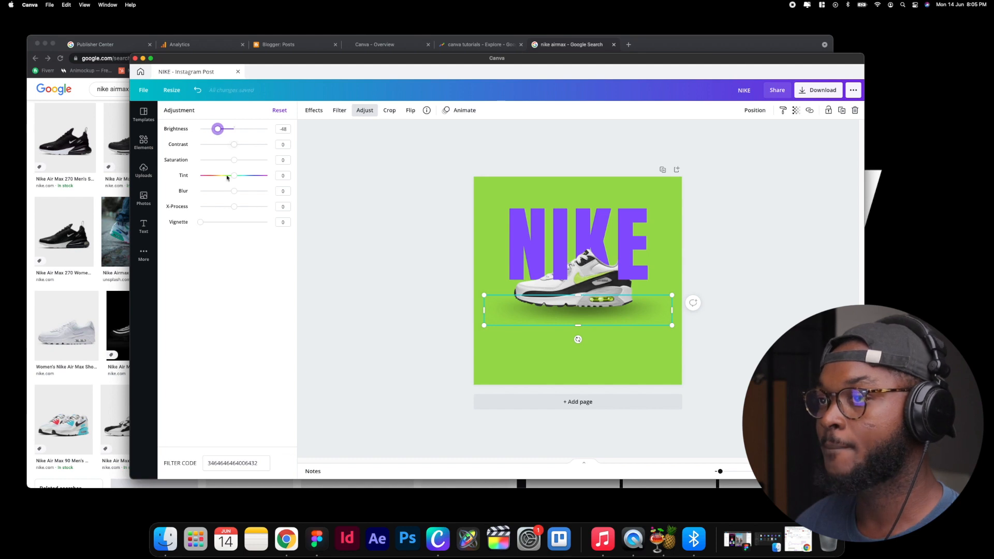
left_click_drag(233, 164, 158, 163)
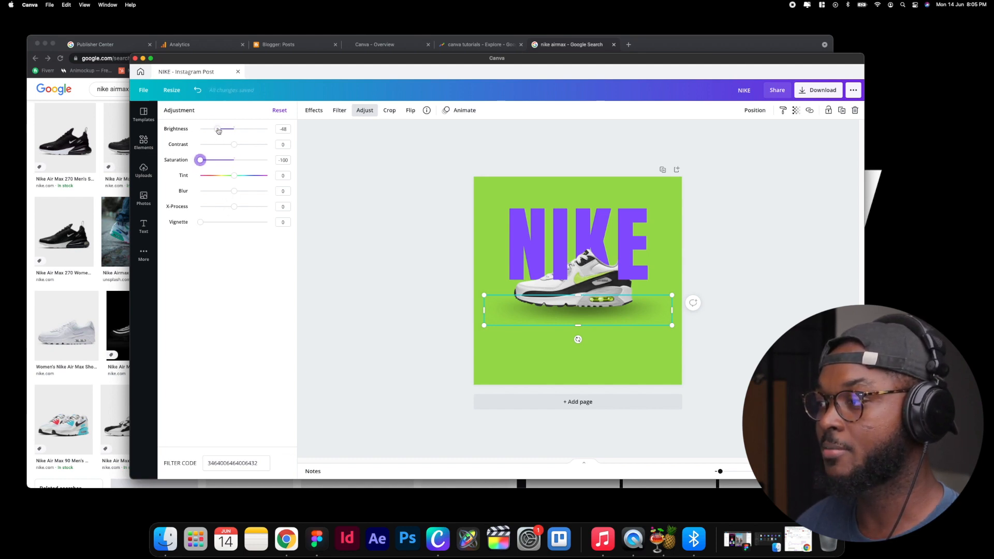
left_click_drag(213, 133, 205, 136)
left_click(416, 261)
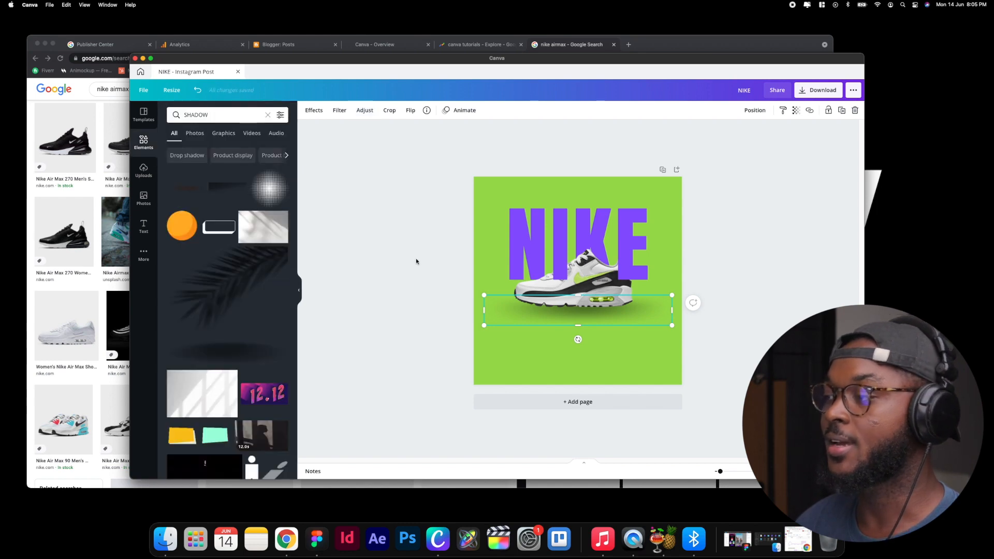